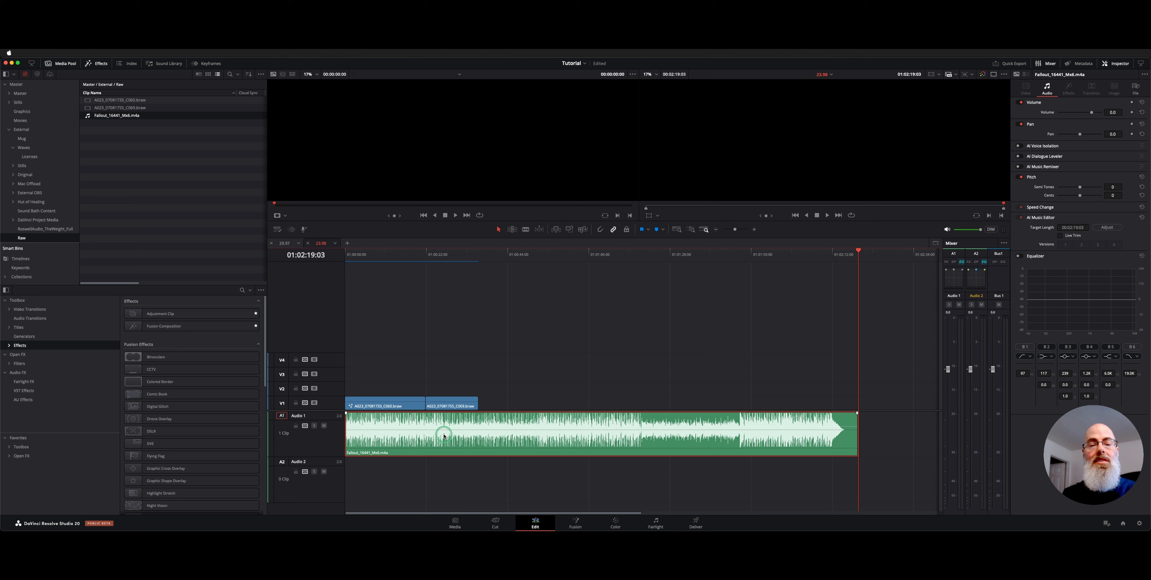
Step: Shorten the Fallout music clip on the Audio 1 track by setting its AI Music Editor target length to about 1:12
left_click(470, 320)
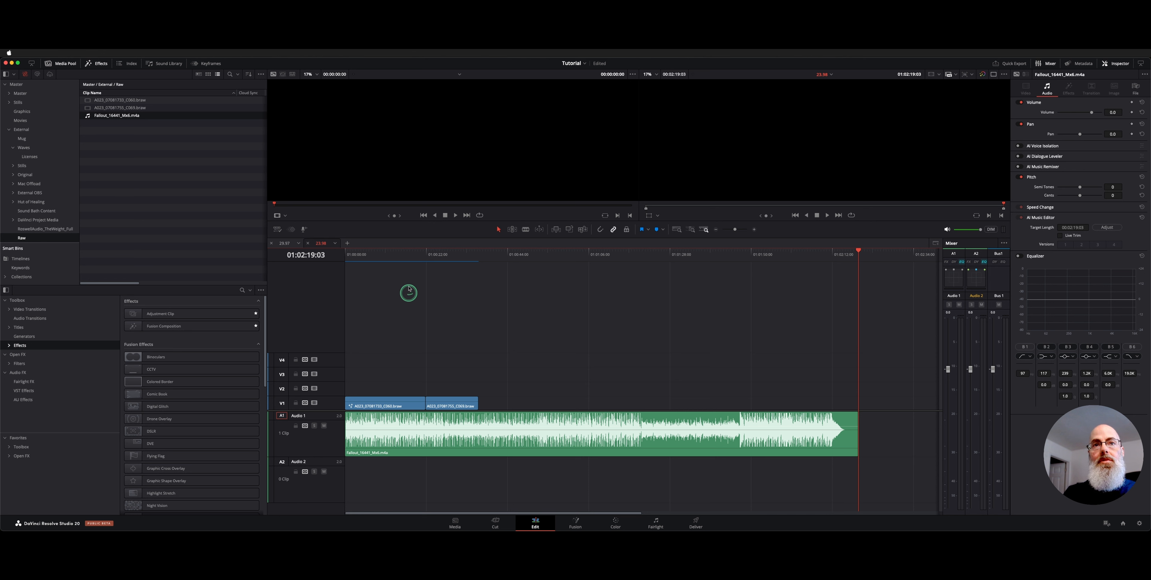
left_click(432, 253)
key("super+equal")
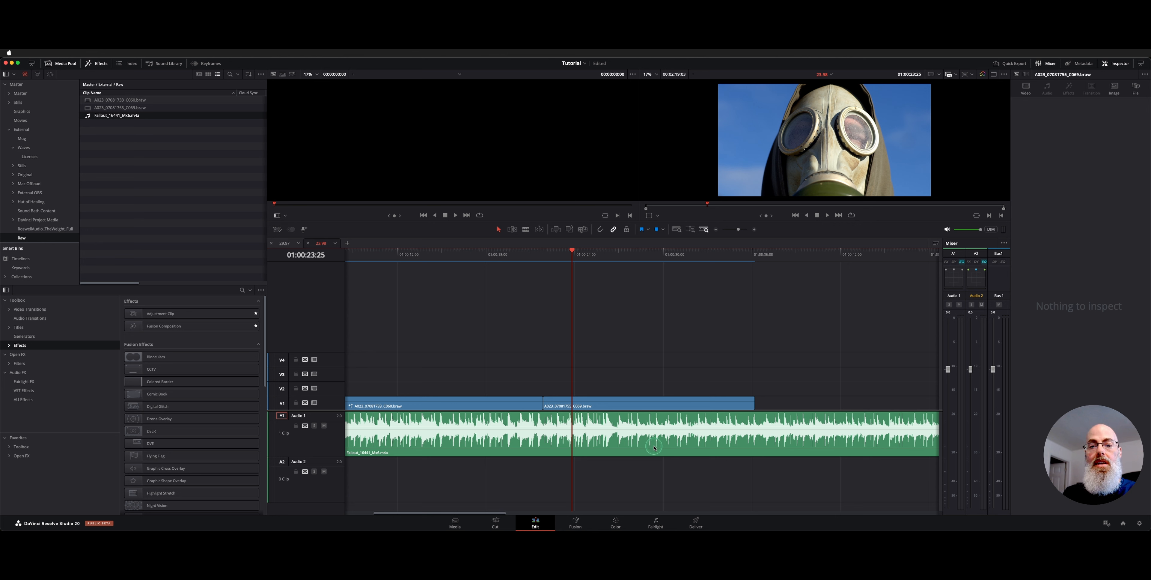
left_click(556, 430)
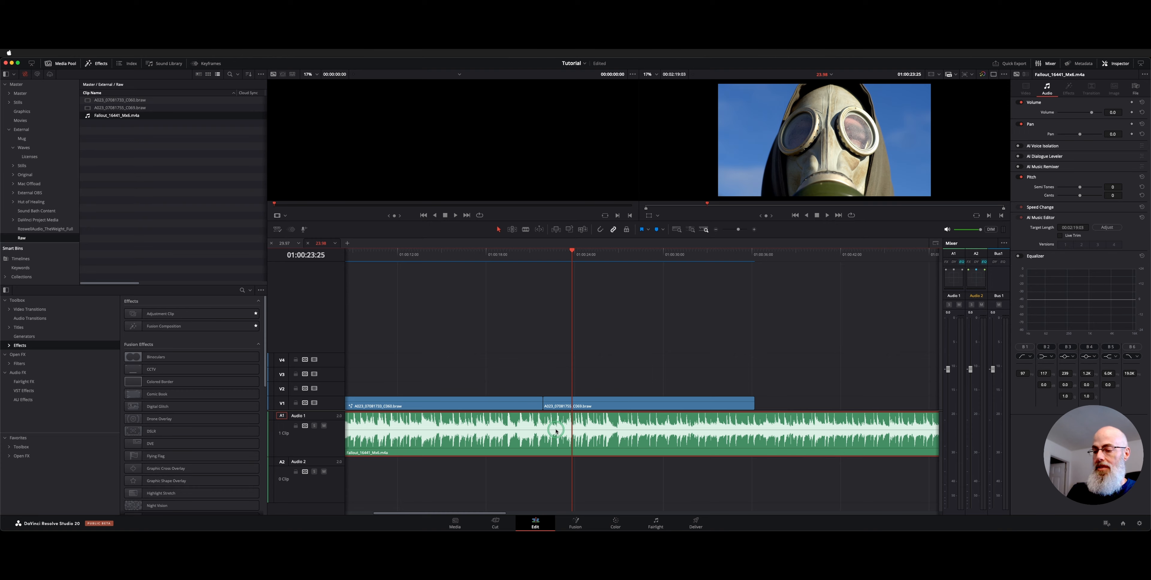
key("super+minus")
key("super+minus")
key("super+minus")
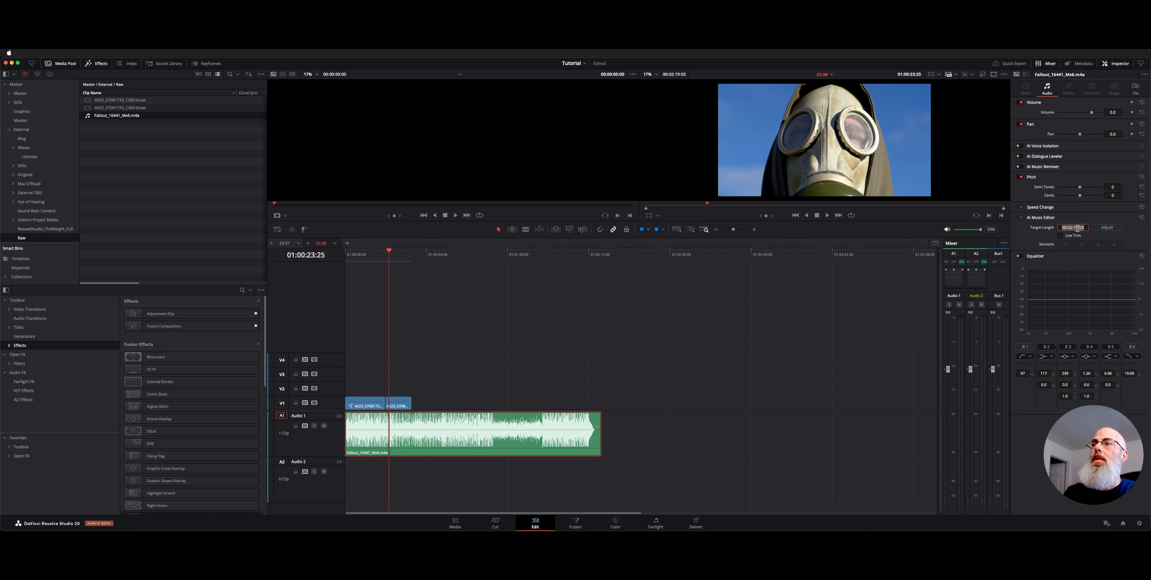
left_click_drag(1086, 228, 1046, 222)
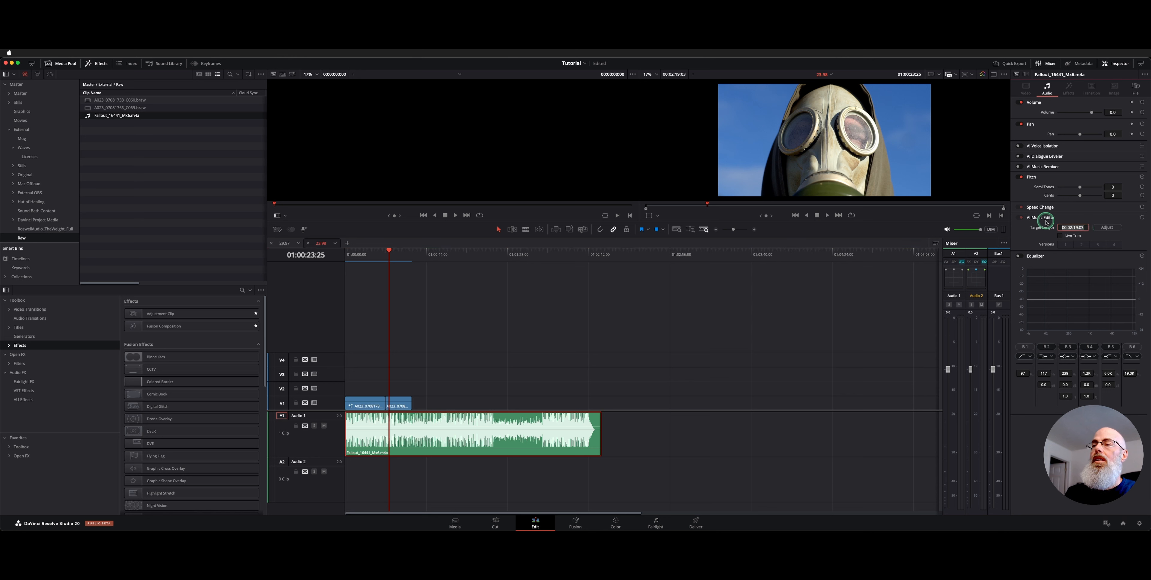
key("Return")
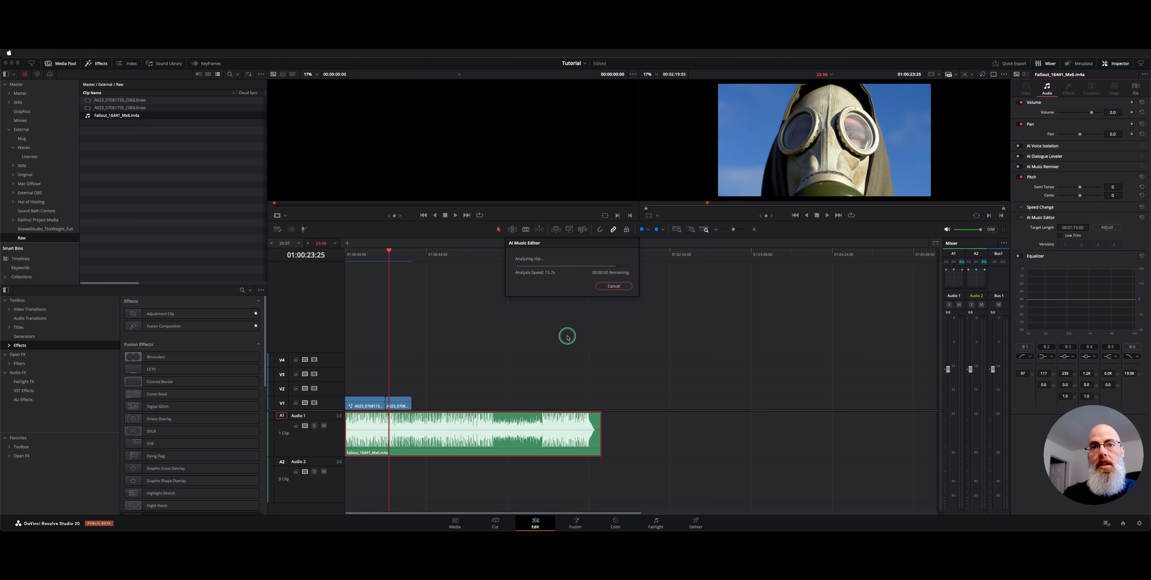
Step: Move the playhead to the end of the shortened music clip and inspect how the track now finishes
left_click(461, 259)
key("Down")
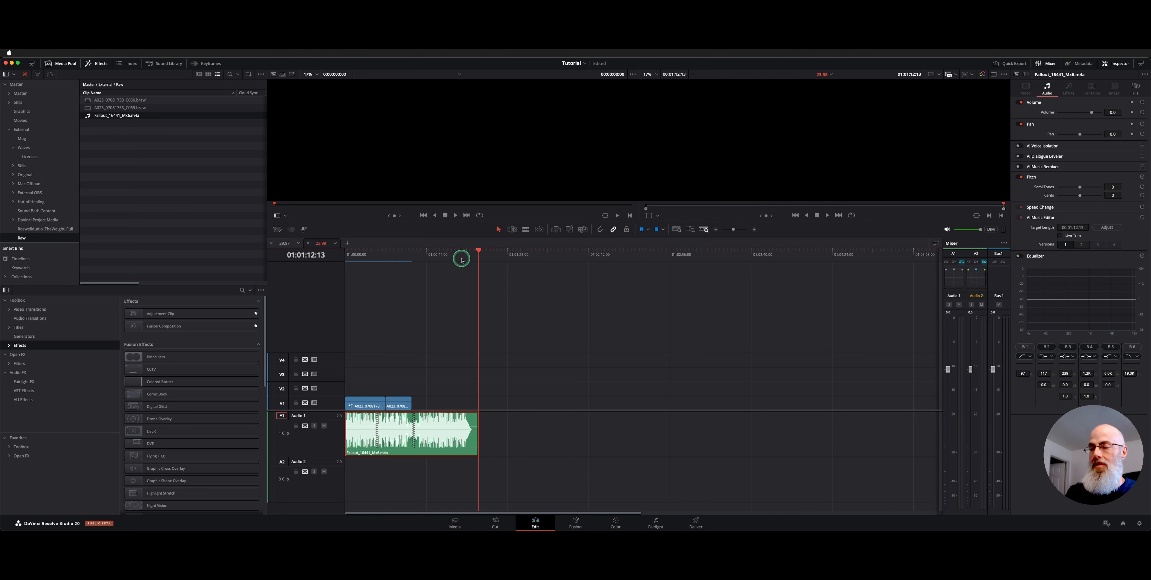
key("super+equal")
key("super+equal")
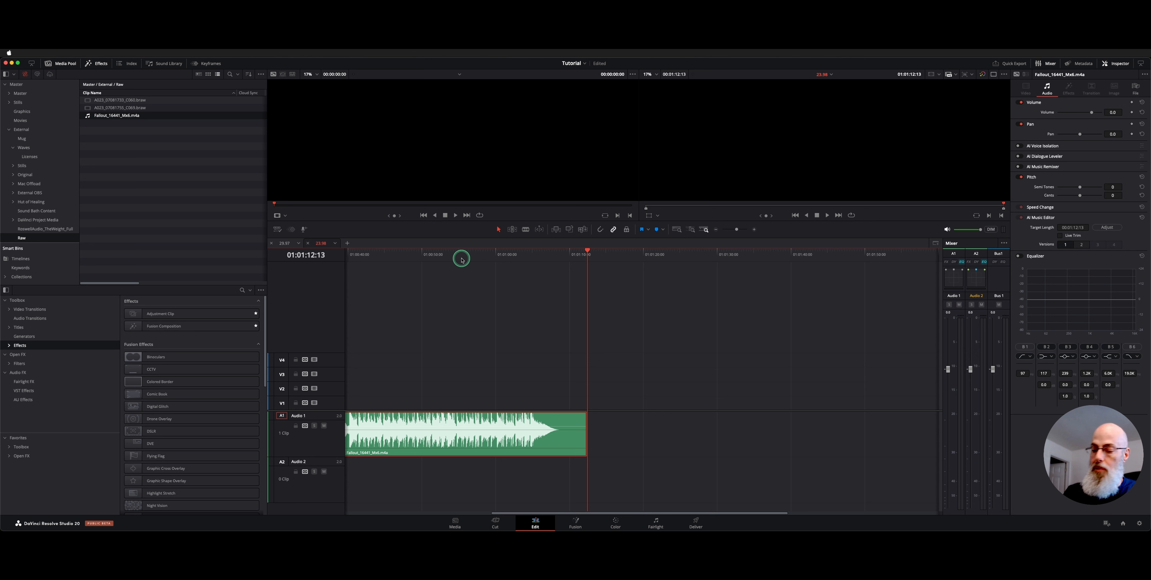
key("super+minus")
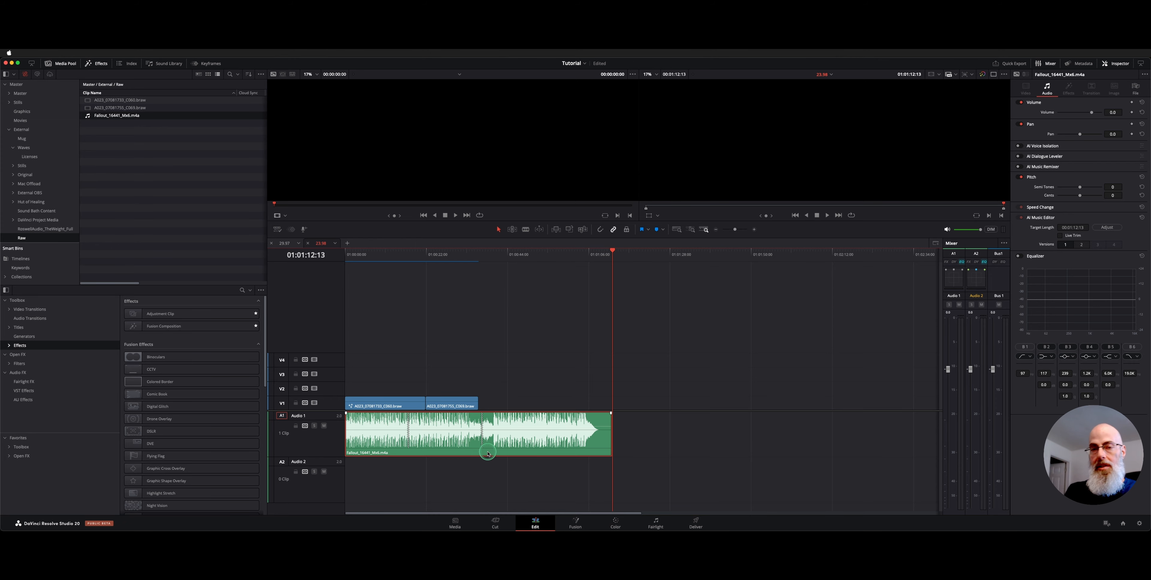
Step: Examine the music clip's waveform on the Fairlight page and return to the Edit page
key("shift+7")
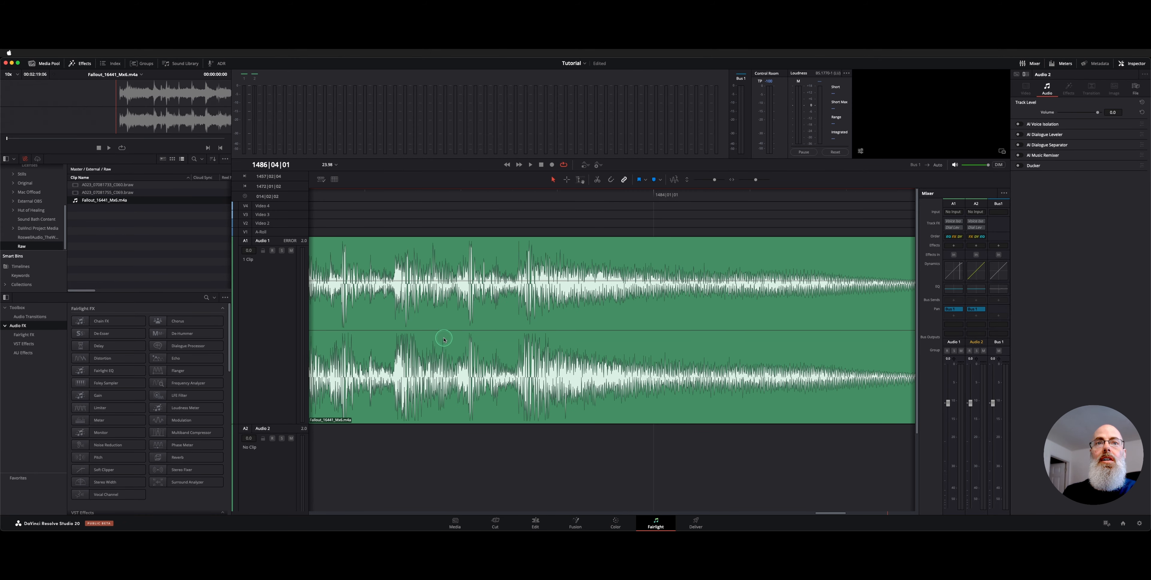
scroll(444, 340, "down", 10)
scroll(443, 340, "left", 15)
scroll(444, 340, "right", 2)
scroll(444, 340, "left", 1)
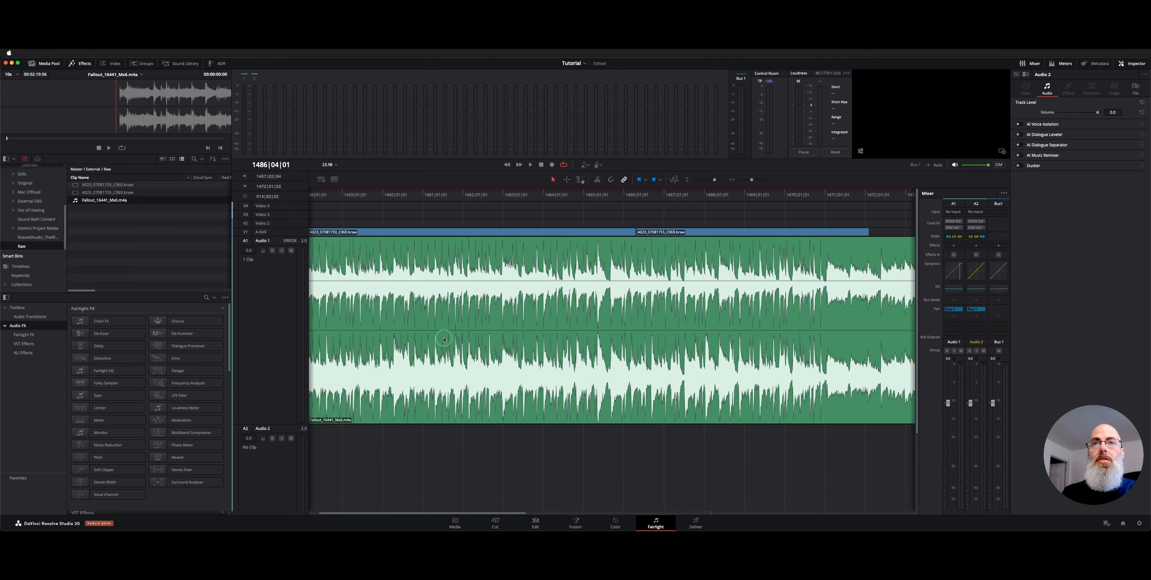
scroll(444, 340, "left", 2)
key("shift+4")
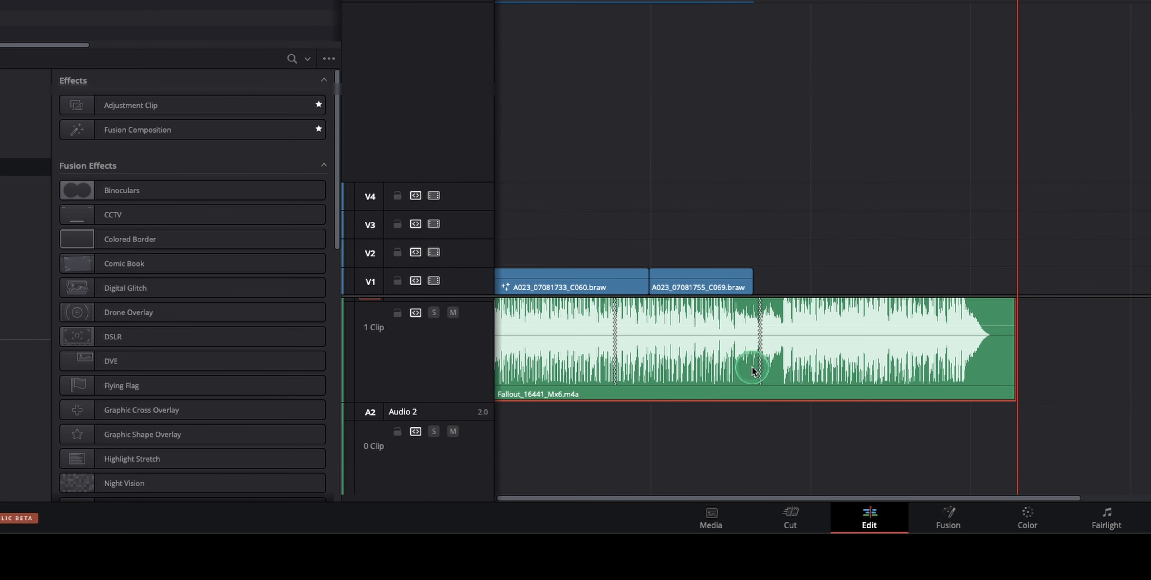
Step: Play the timeline across the first edit point in the music clip to hear the transition
scroll(753, 368, "left", 1)
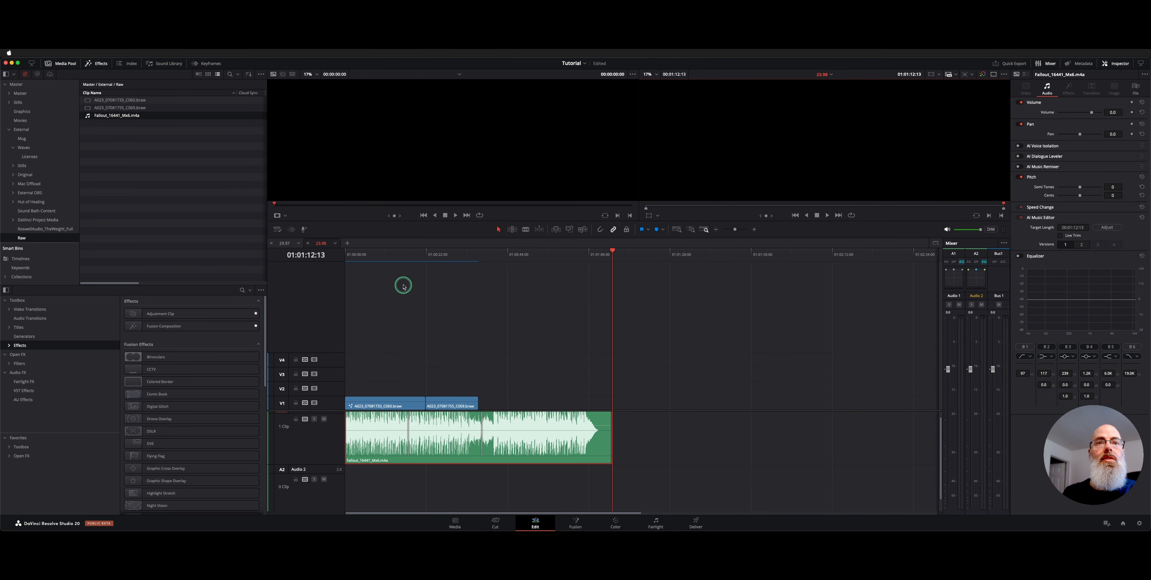
left_click(399, 255)
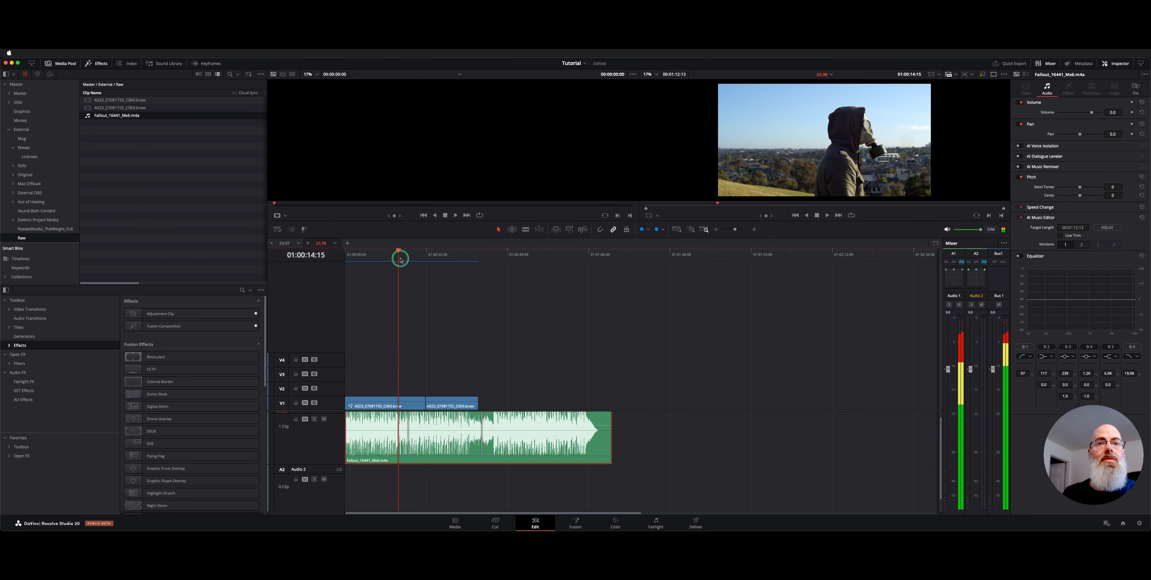
key("super+equal")
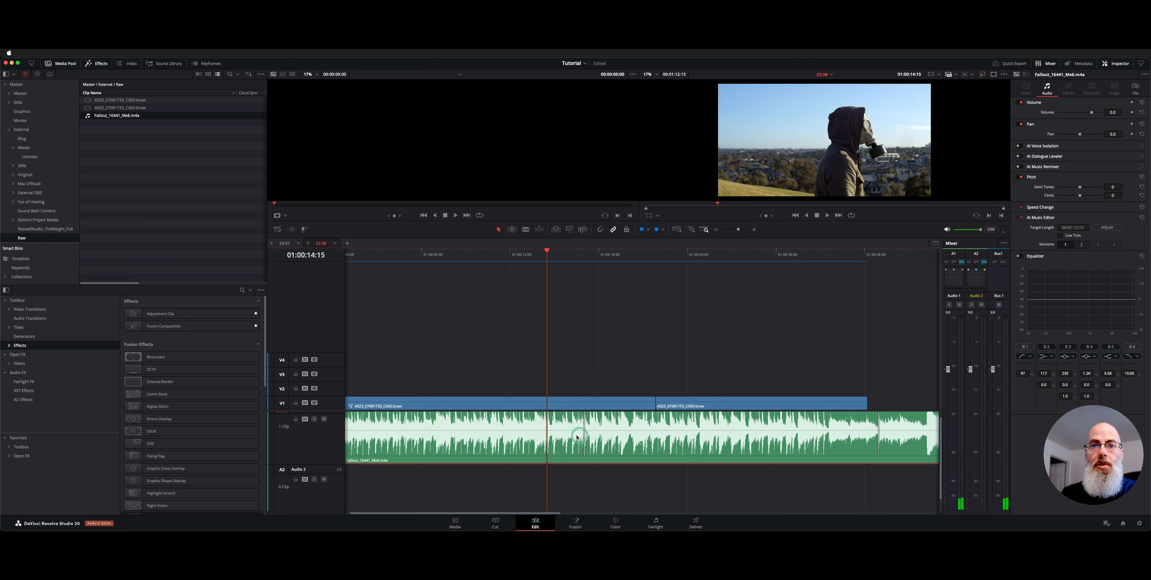
left_click(464, 252)
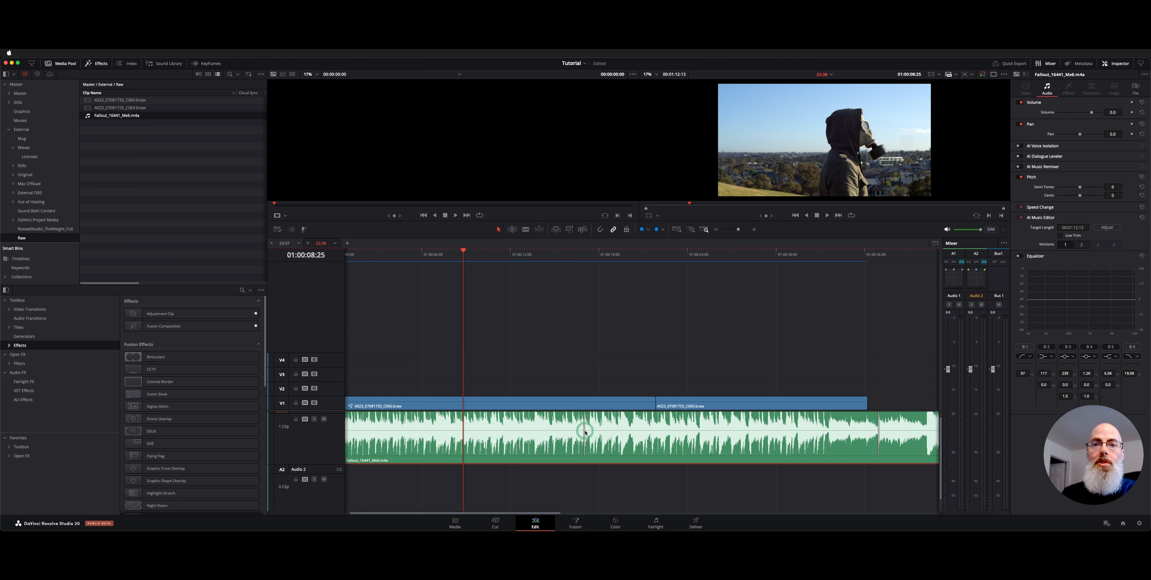
left_click(555, 363)
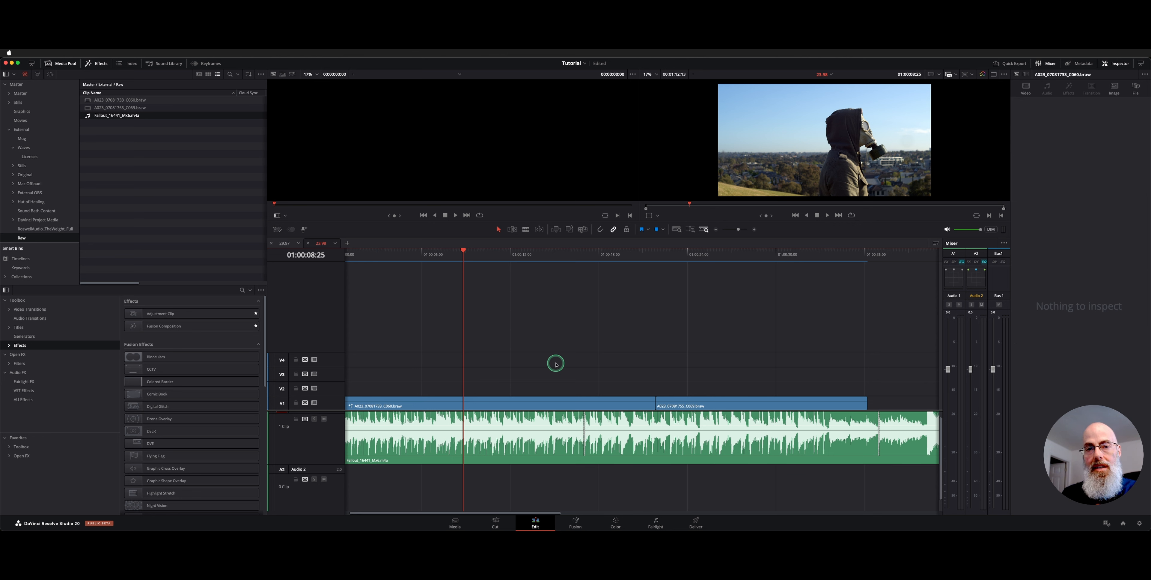
left_click(452, 253)
key("space")
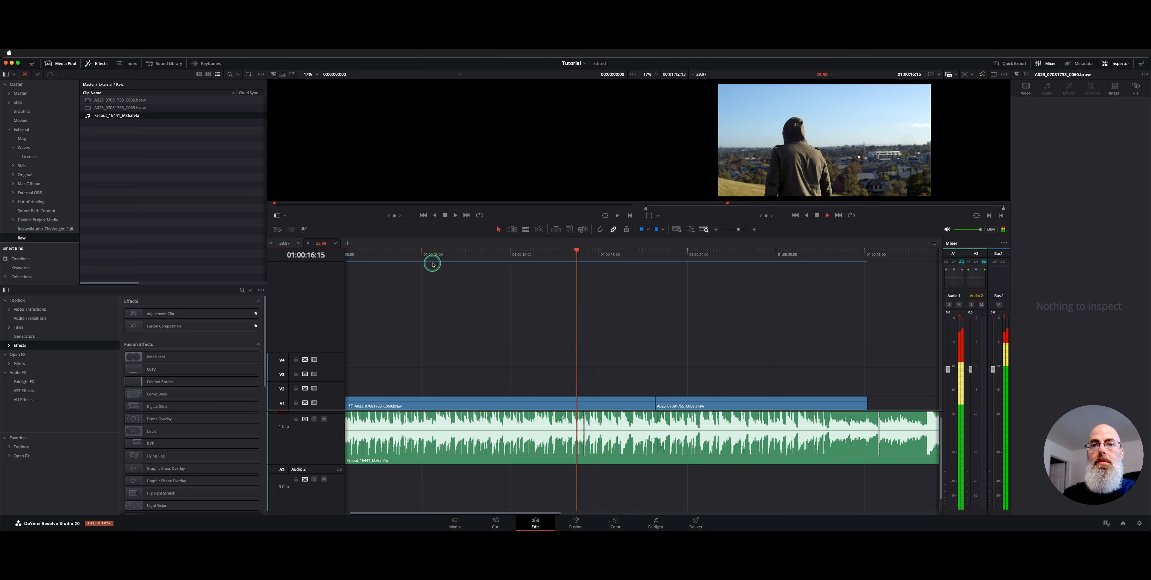
key("space")
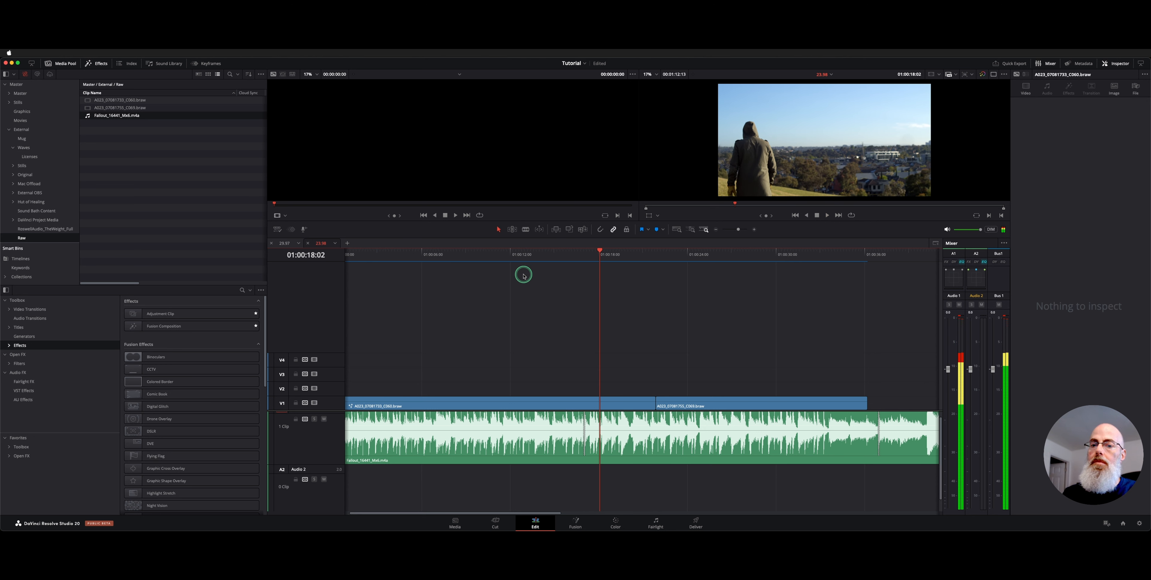
Step: Play the timeline across the second edit point in the music clip, near the end of the video clips
scroll(629, 272, "right", 5)
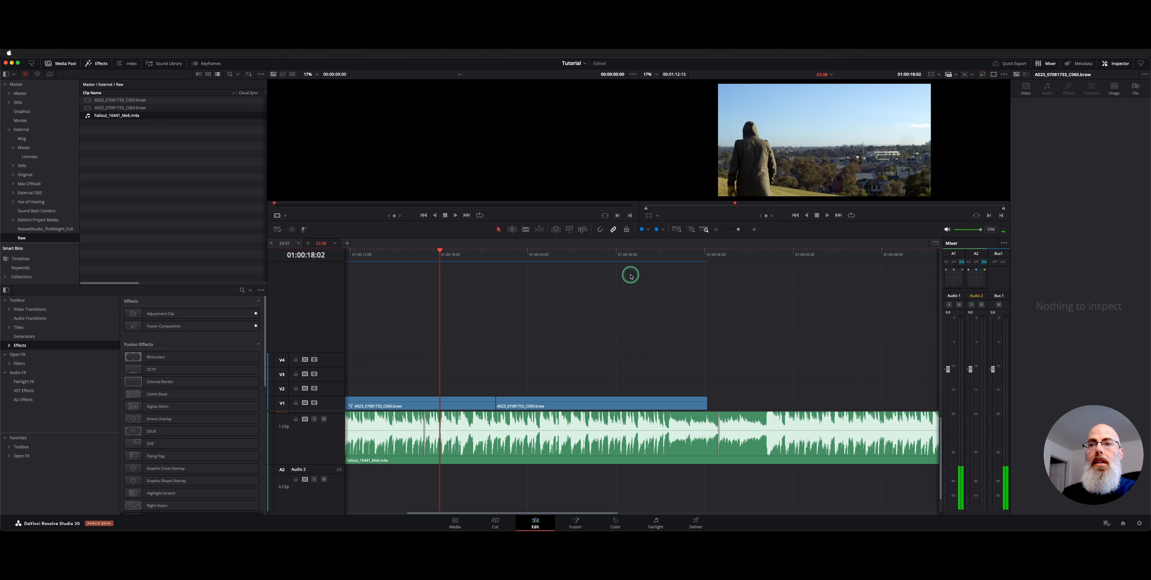
left_click(683, 257)
left_click(673, 252)
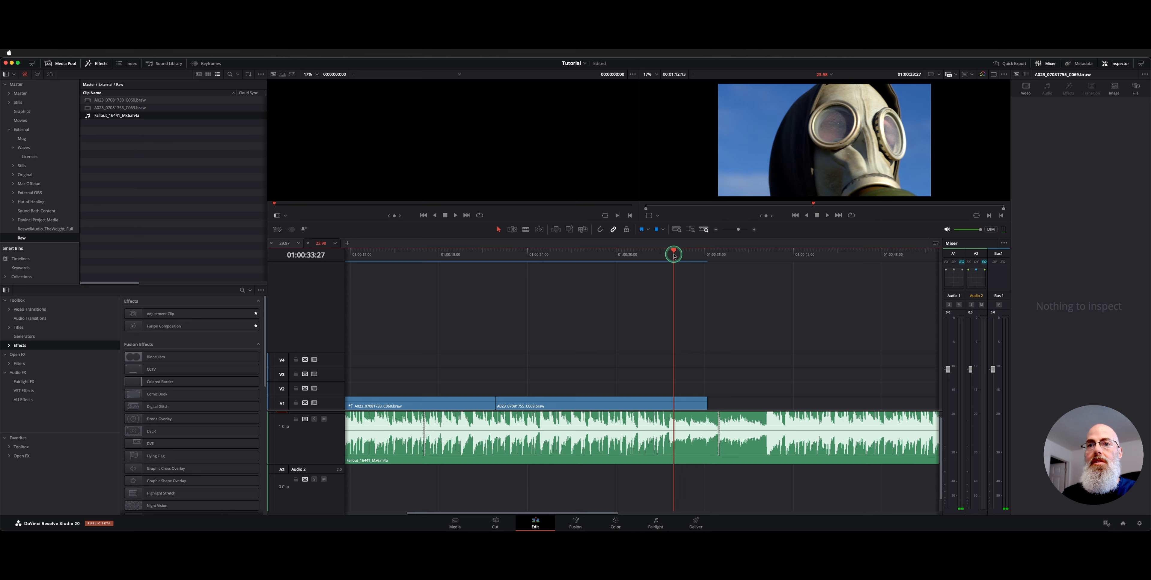
key("space")
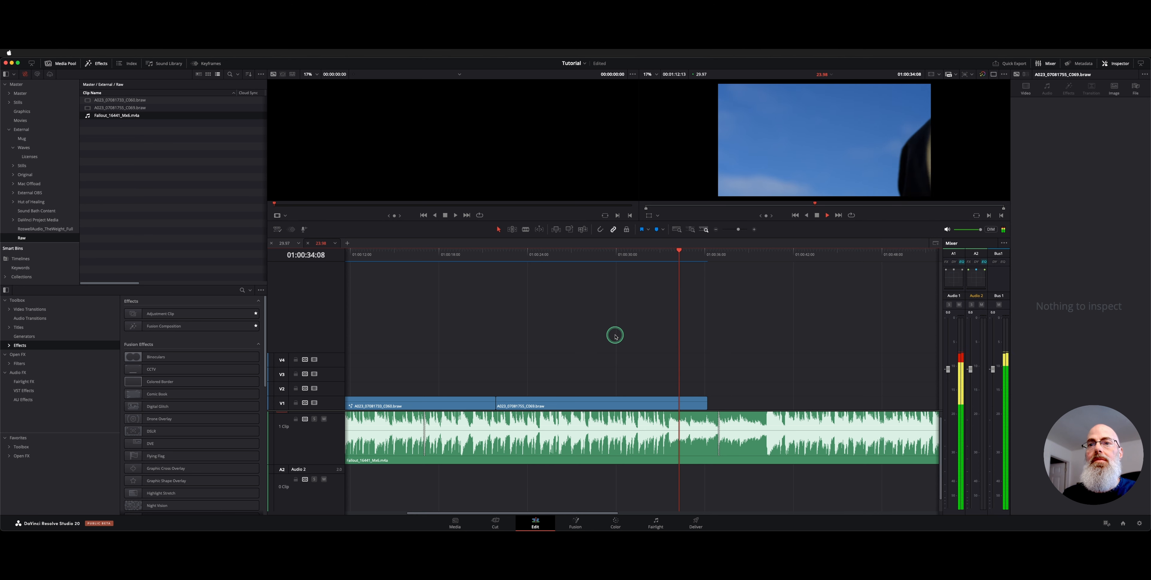
left_click(656, 258)
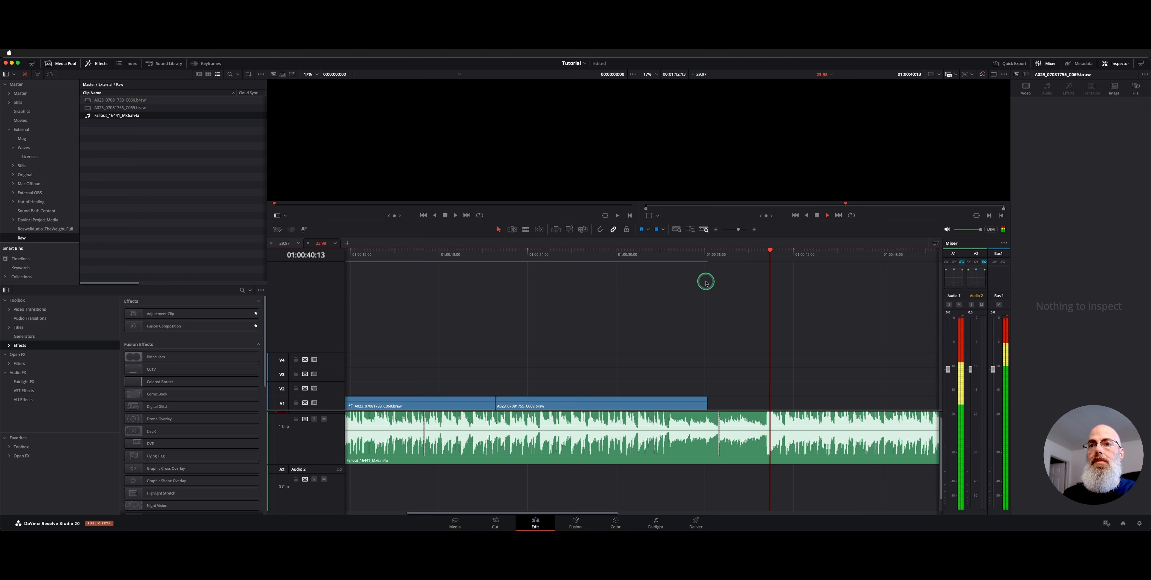
key("space")
Step: Switch the music clip to version 2 of the AI Music Editor results
scroll(755, 346, "right", 1)
key("super+minus")
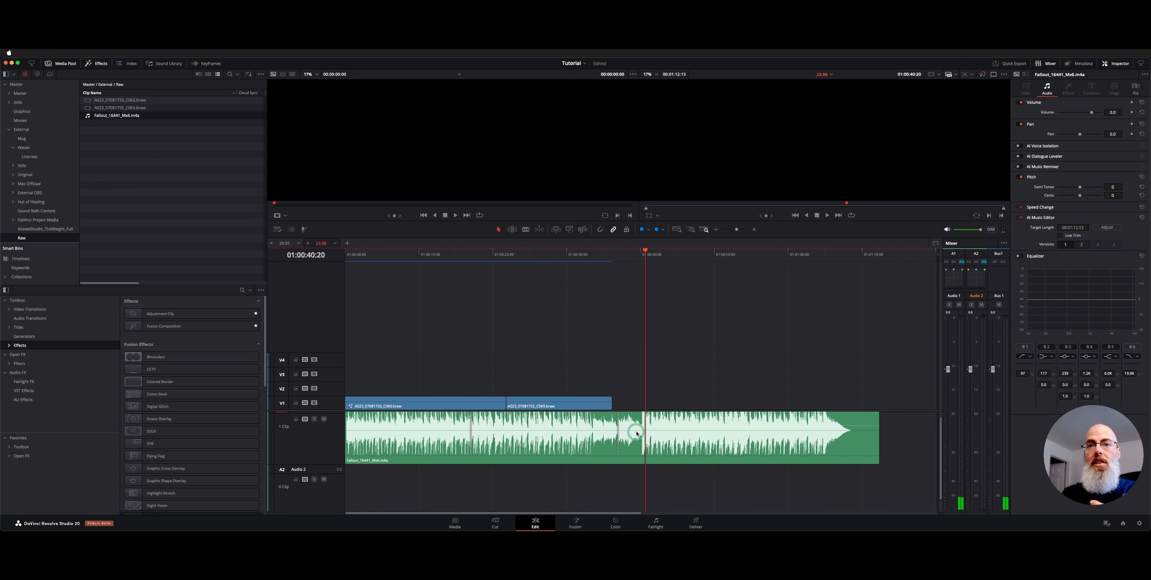
left_click(1081, 244)
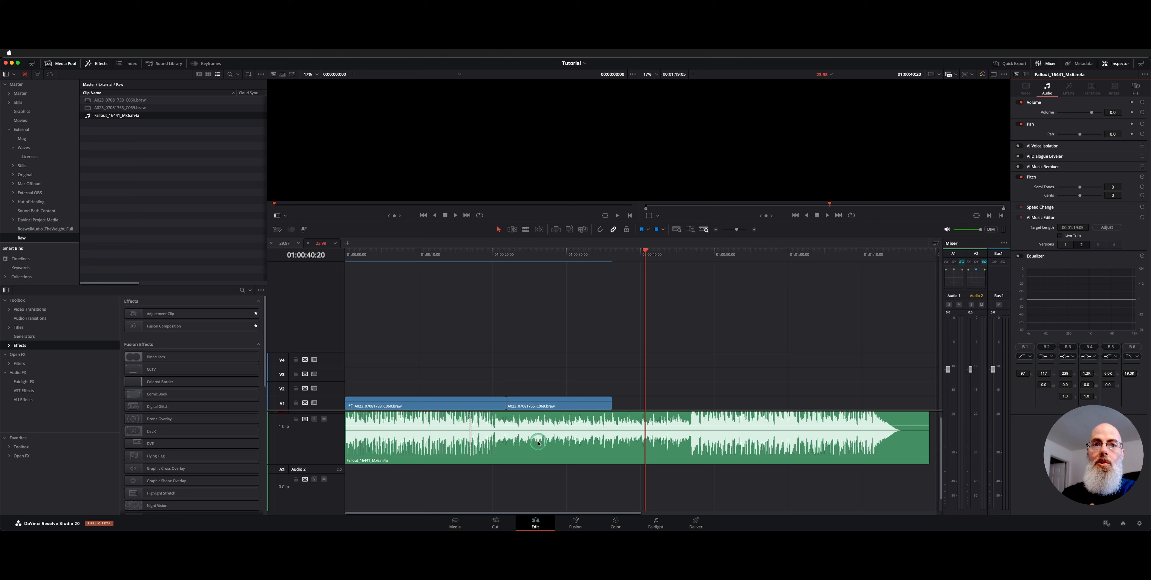
Step: Play a short part of version 2 of the music from around the cut between the two video clips
scroll(539, 443, "down", 1)
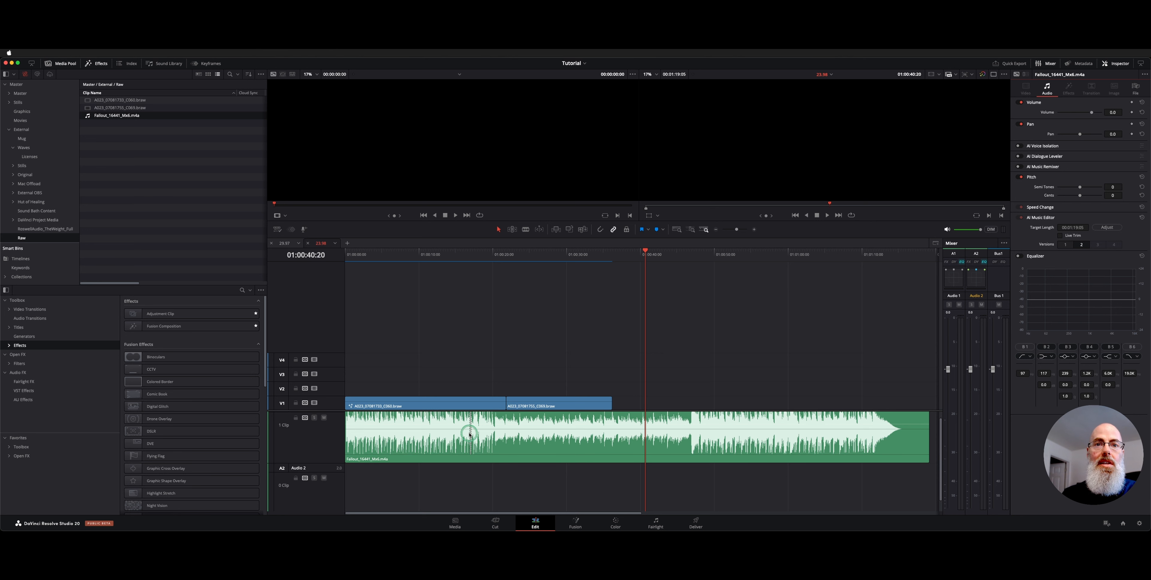
left_click(473, 270)
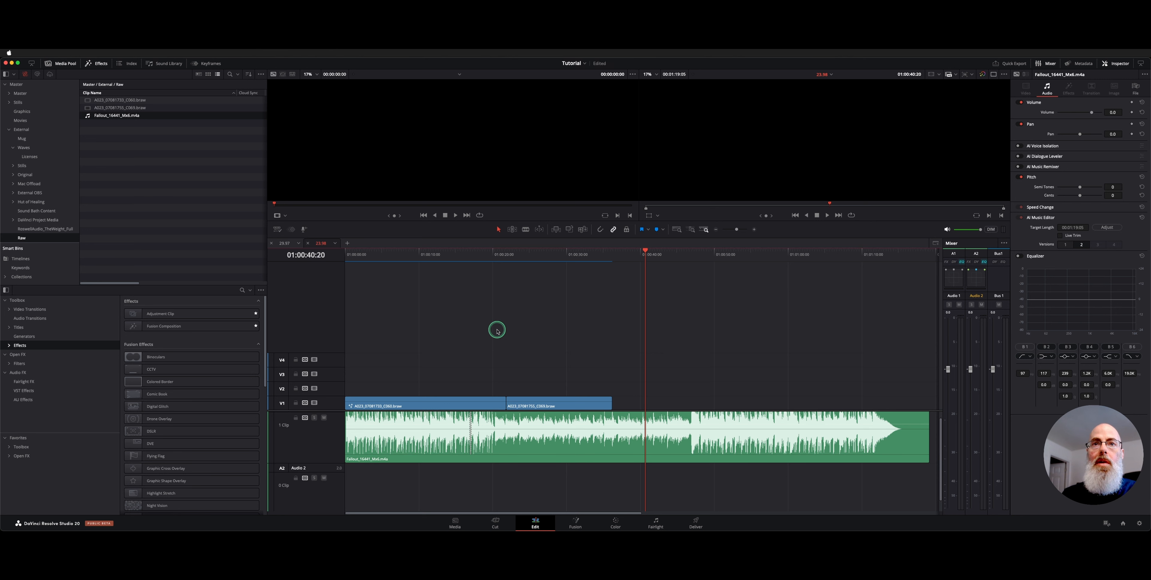
left_click(505, 258)
key("space")
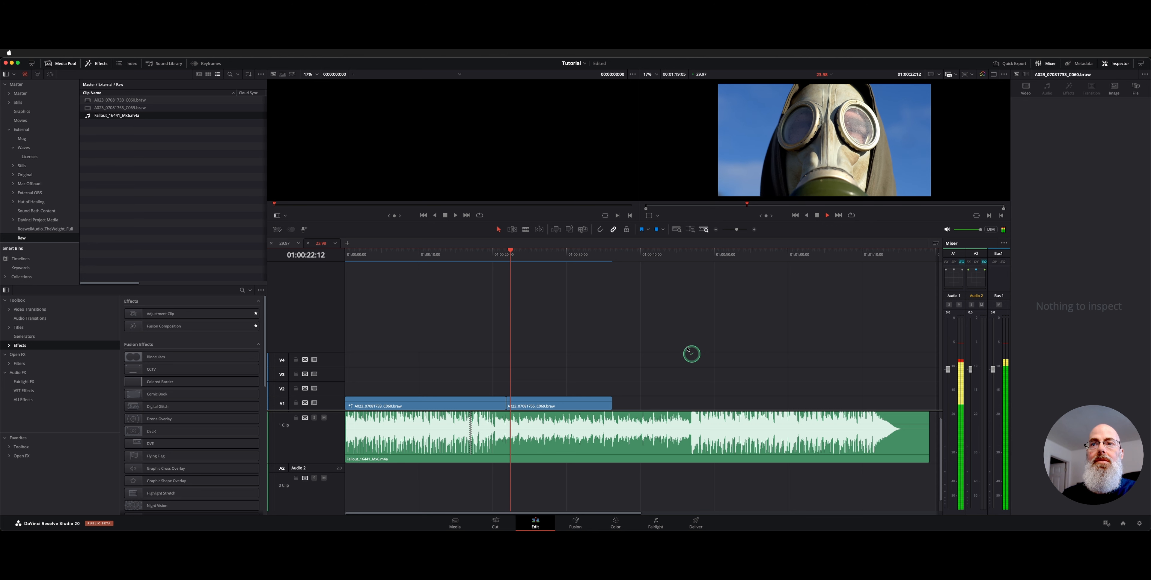
key("space")
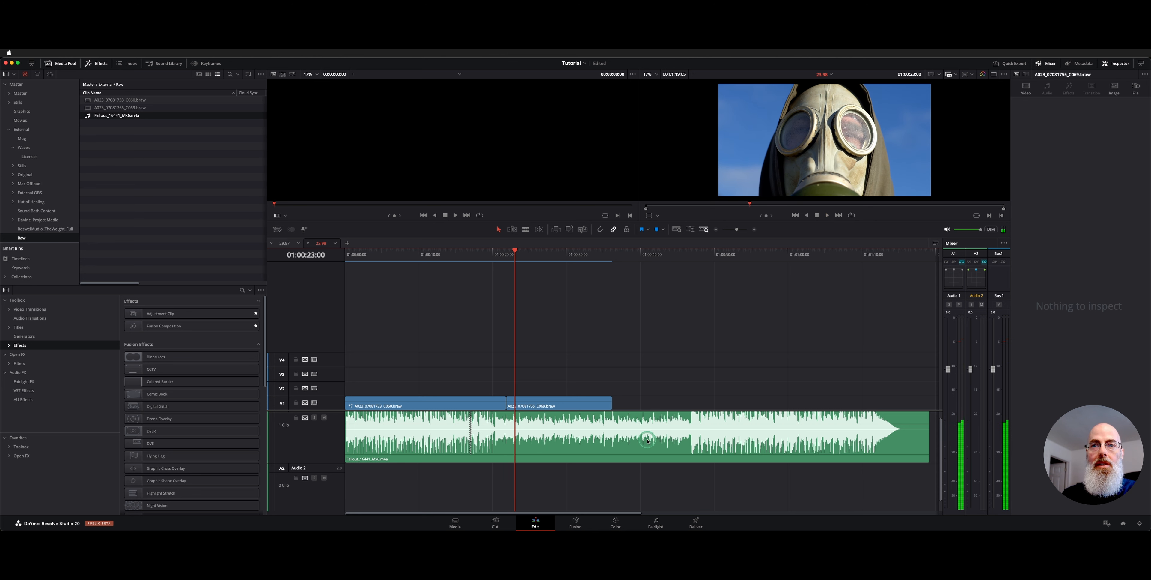
Step: Switch the music clip back to AI Music Editor version 1 and enable Live Trim
left_click(786, 453)
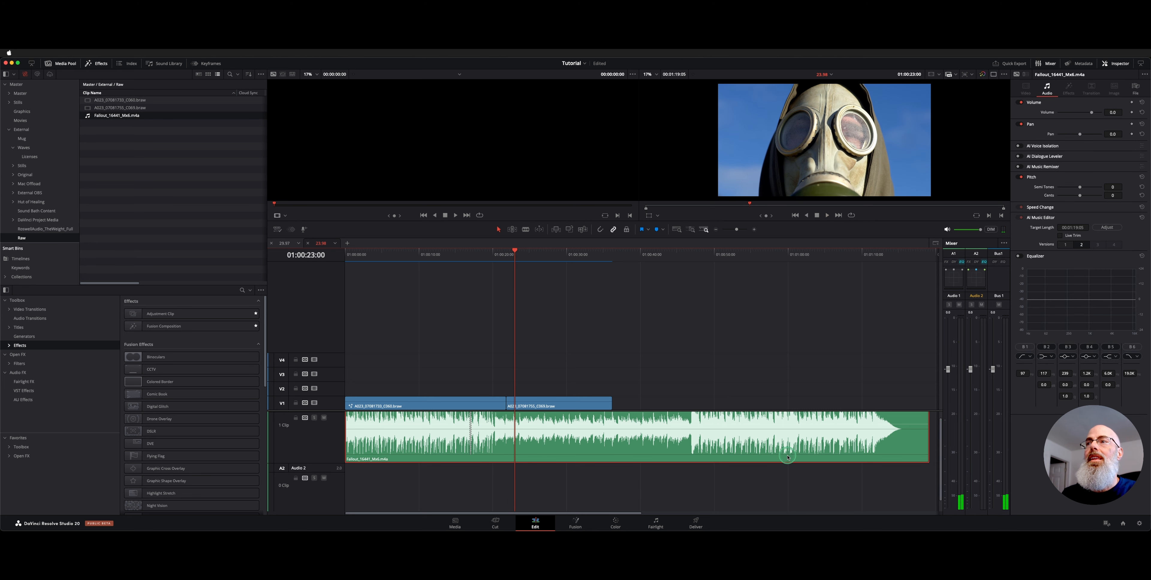
left_click(1066, 249)
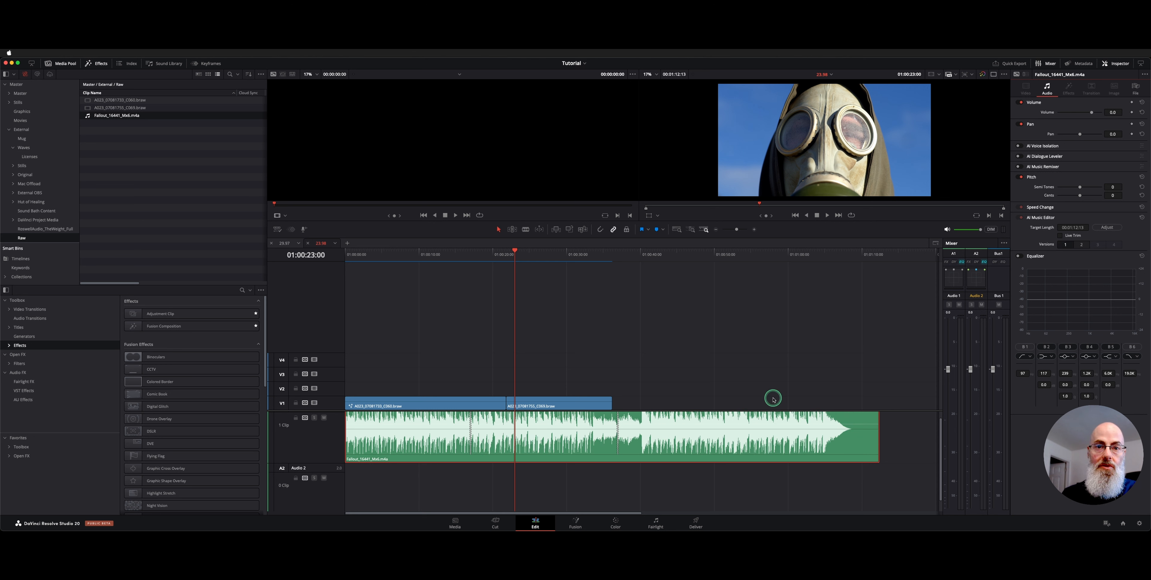
left_click(1078, 236)
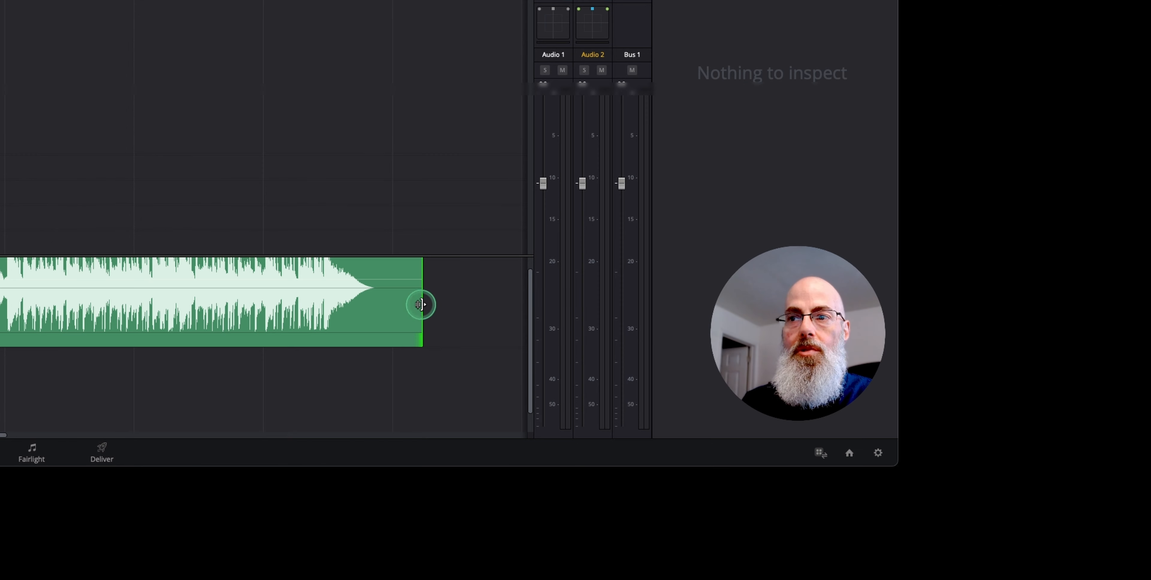
Step: Trim the music clip's end to a length of about 39 seconds, just past the video clips, and return the playhead to the timeline start
left_click_drag(878, 438, 610, 410)
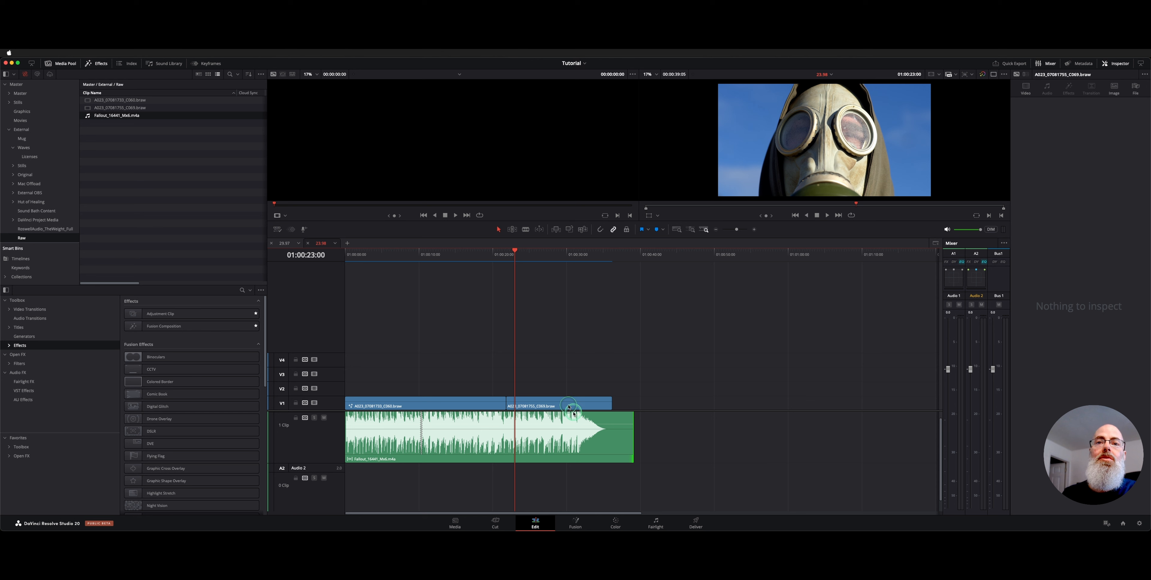
key("super+equal")
key("super+equal")
key("super+minus")
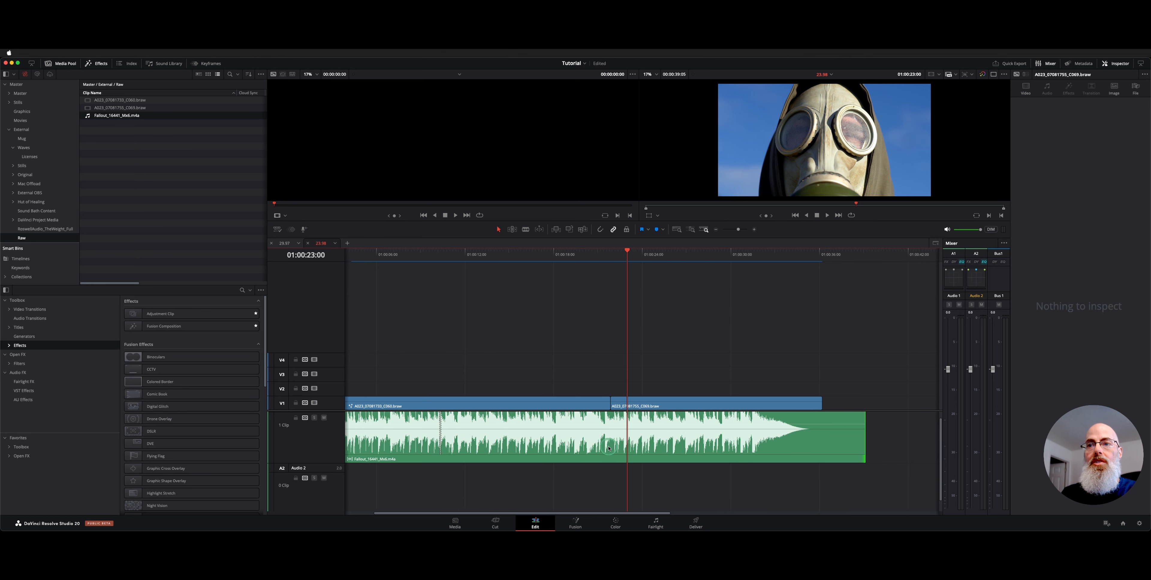
scroll(609, 448, "left", 3)
key("Home")
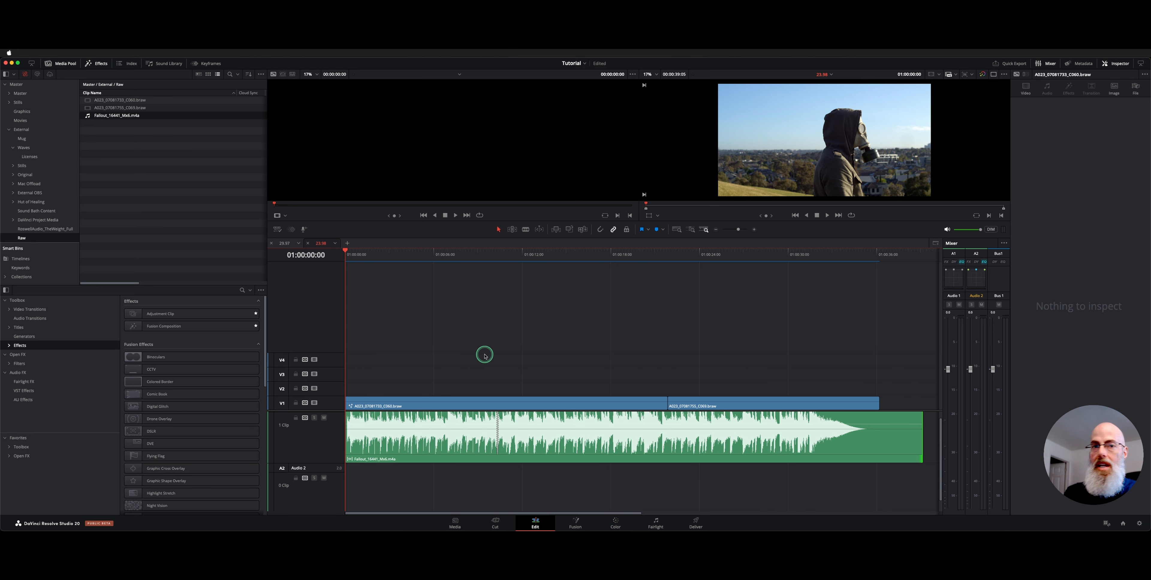
Step: Play the start of the music and the passage around its first edit point, about 10 seconds in
key("space")
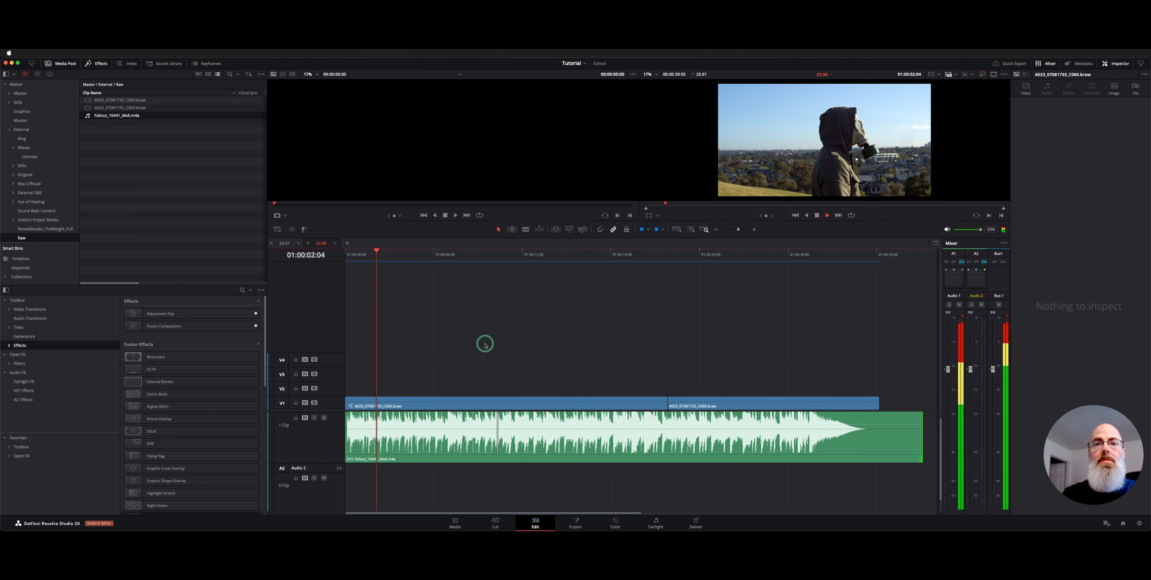
key("space")
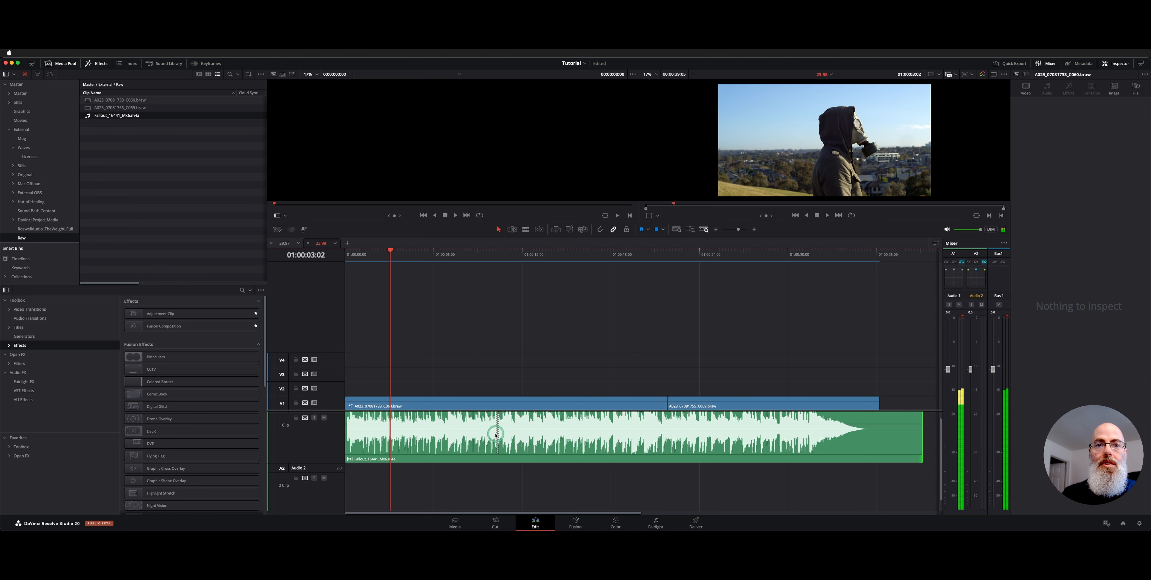
left_click(488, 253)
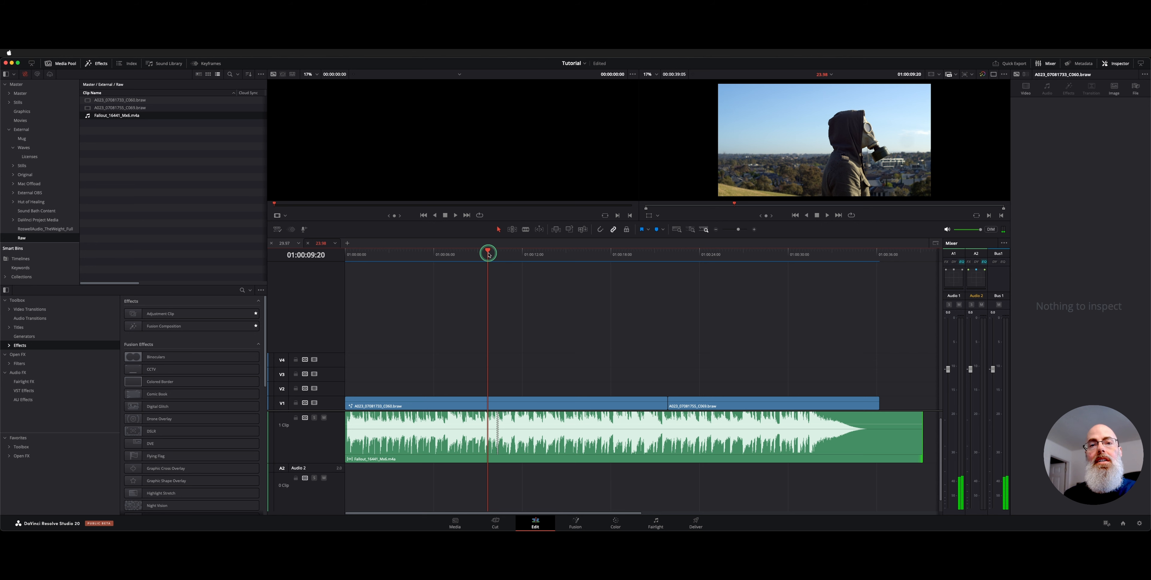
key("space")
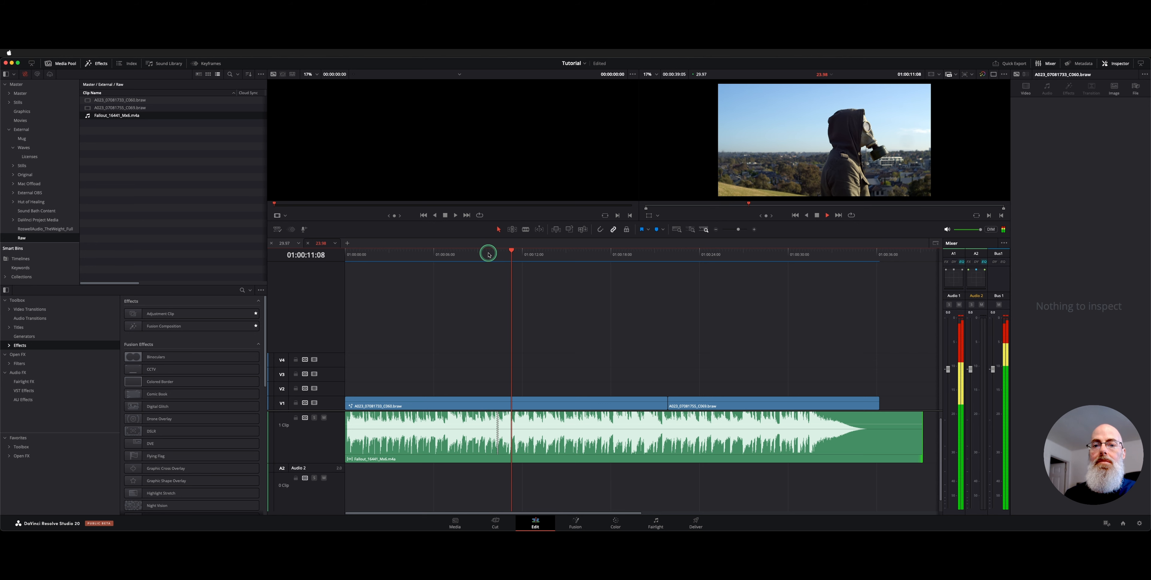
key("space")
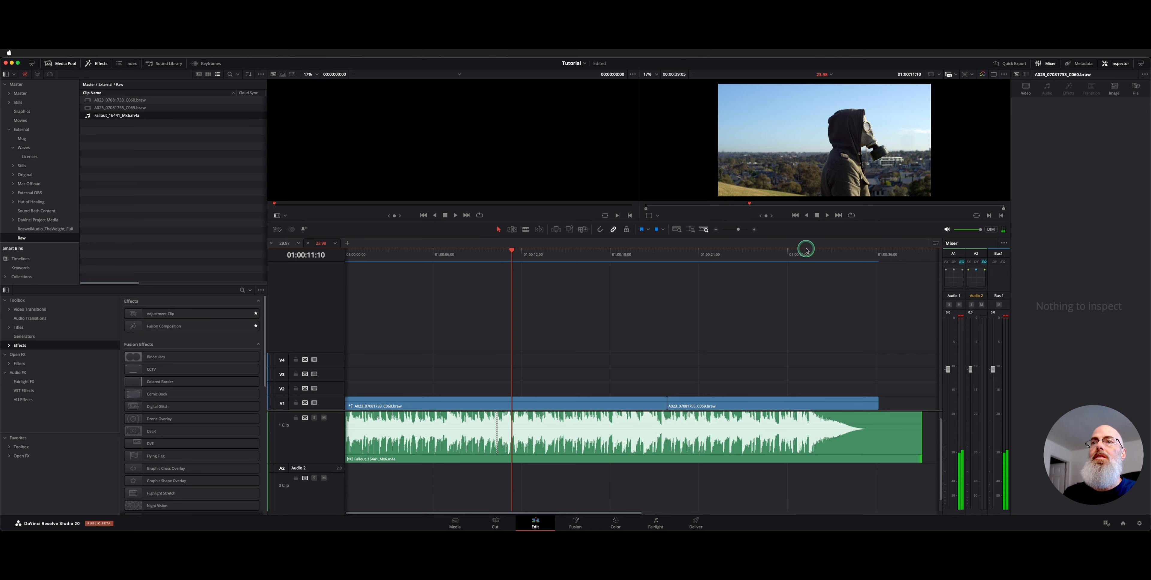
Step: Play the music's ending from 01:00:30:15 to hear how it resolves against the second video clip
left_click(805, 254)
scroll(802, 255, "right", 5)
left_click(574, 250)
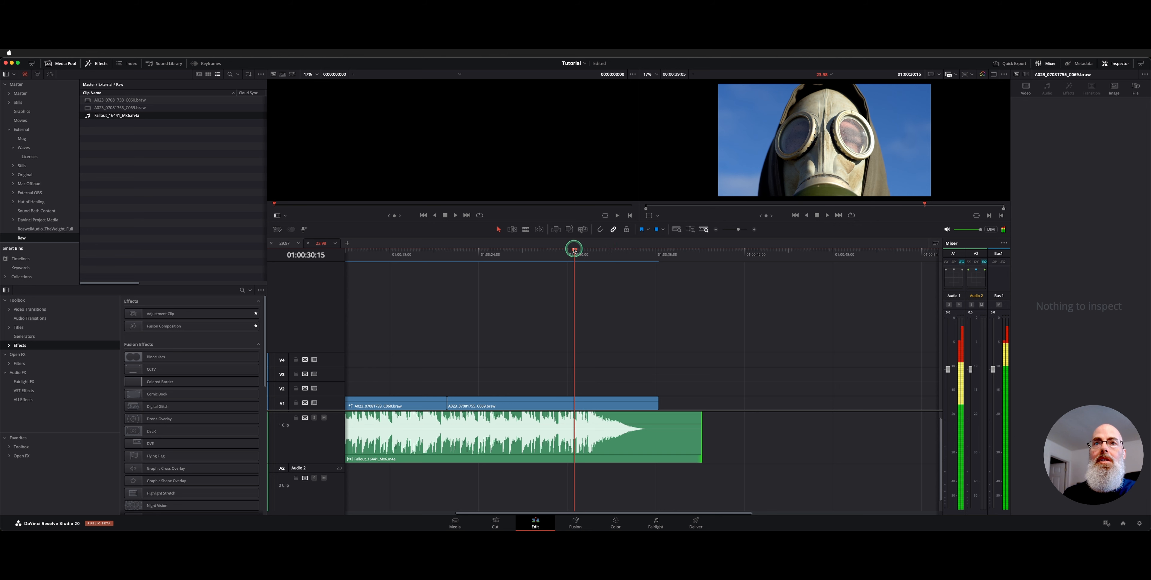
key("space")
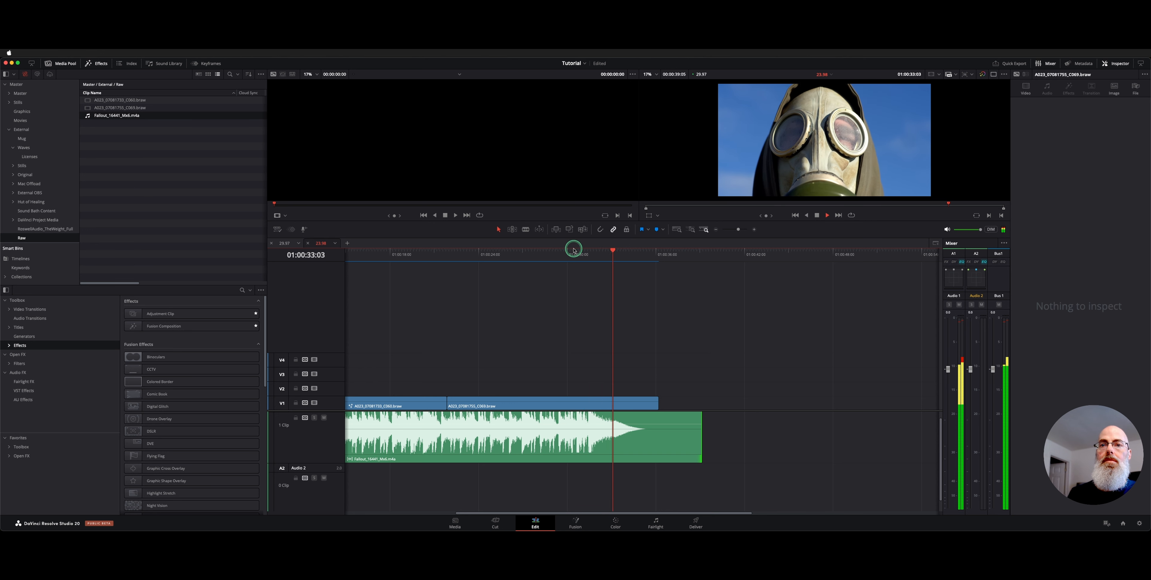
key("space")
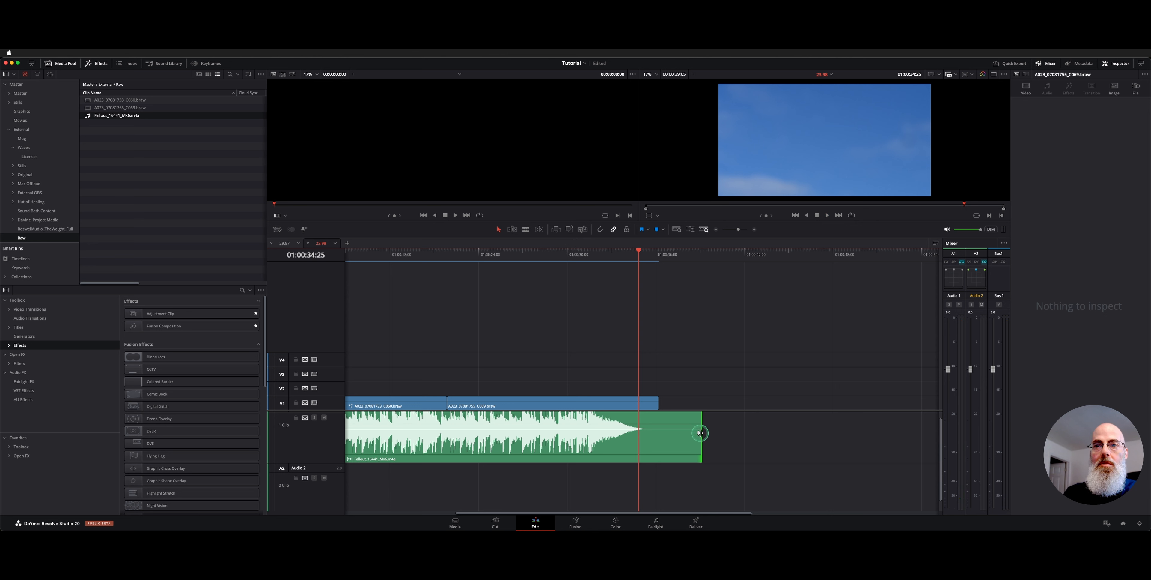
Step: Extend the music clip's end to a length of 00:00:45:24 and play across the end of the video clips
left_click_drag(700, 433, 751, 434)
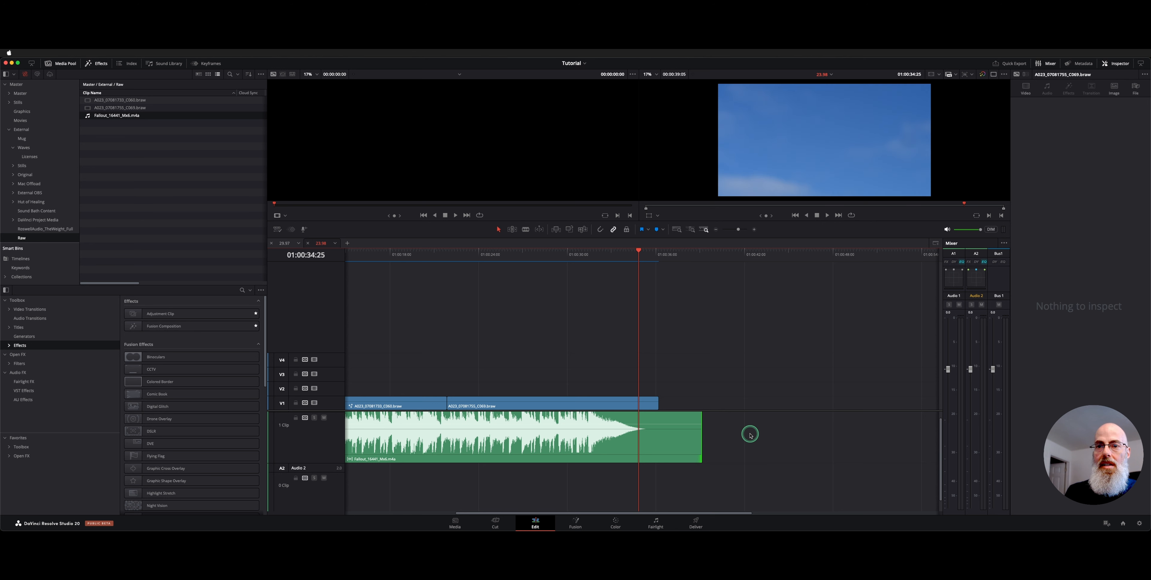
key("super+minus")
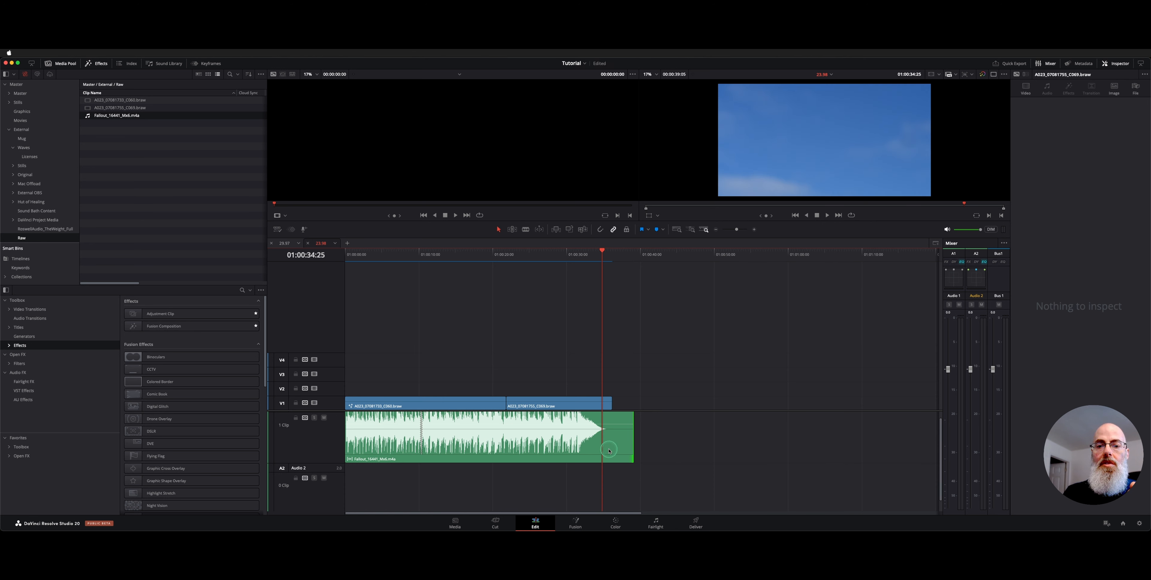
left_click(609, 451)
left_click_drag(630, 446, 713, 447)
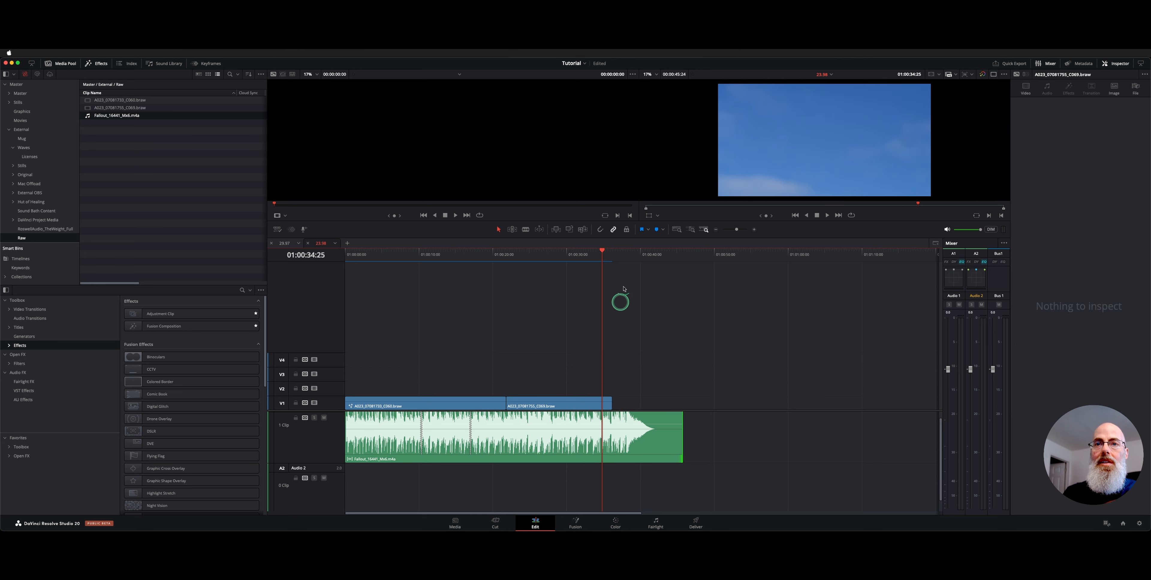
key("space")
key("space")
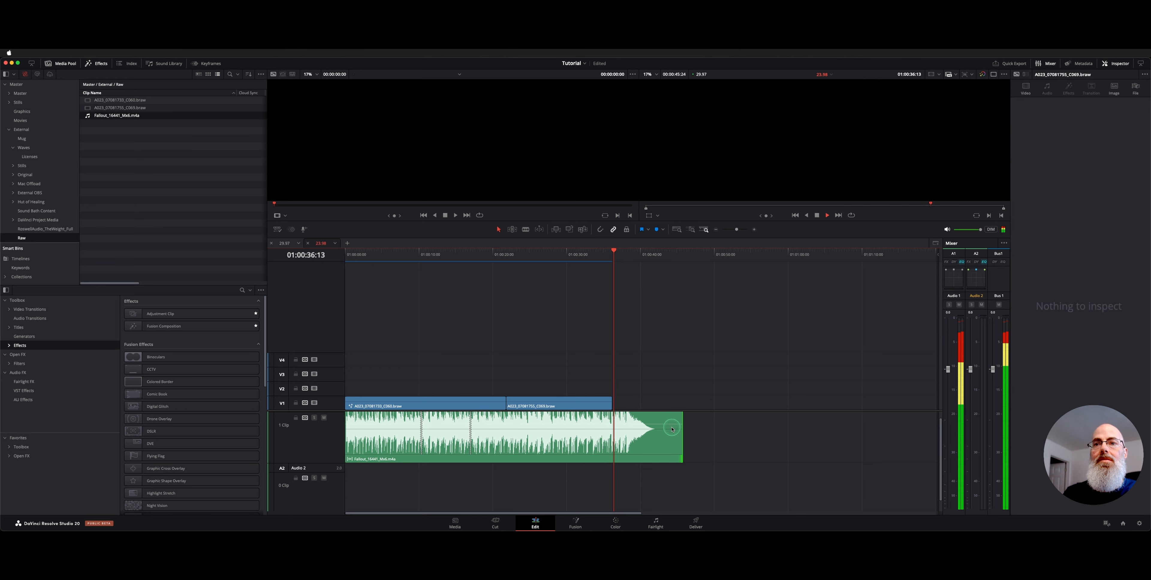
Step: Trim the music clip's end back to about 39 seconds, extend it again to 00:00:45:24, and deselect the clip
left_click(681, 430)
left_click_drag(682, 429, 658, 430)
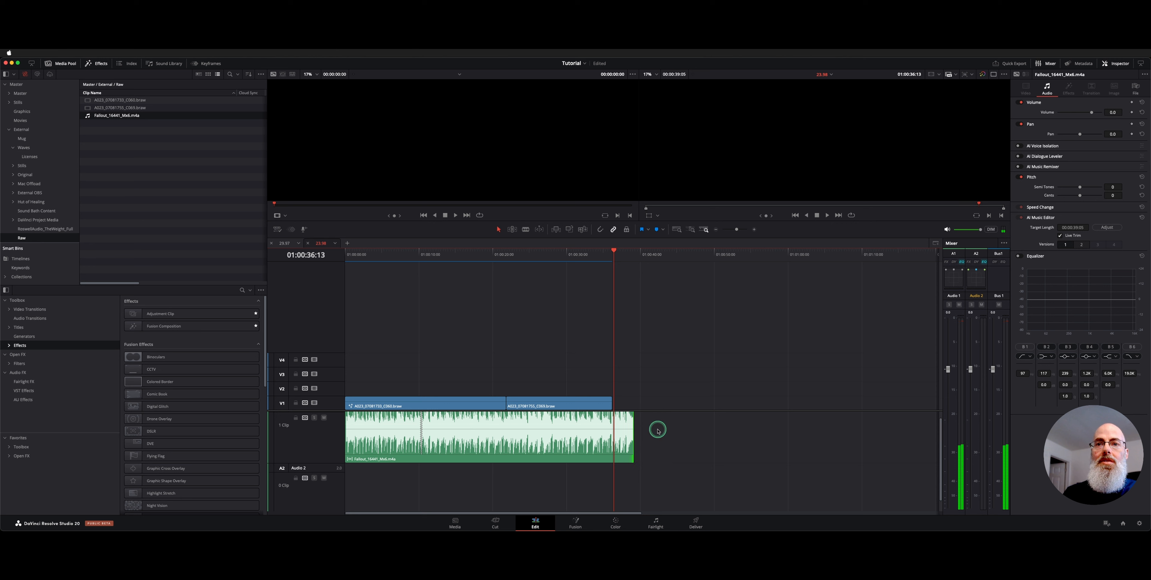
left_click_drag(630, 416, 697, 428)
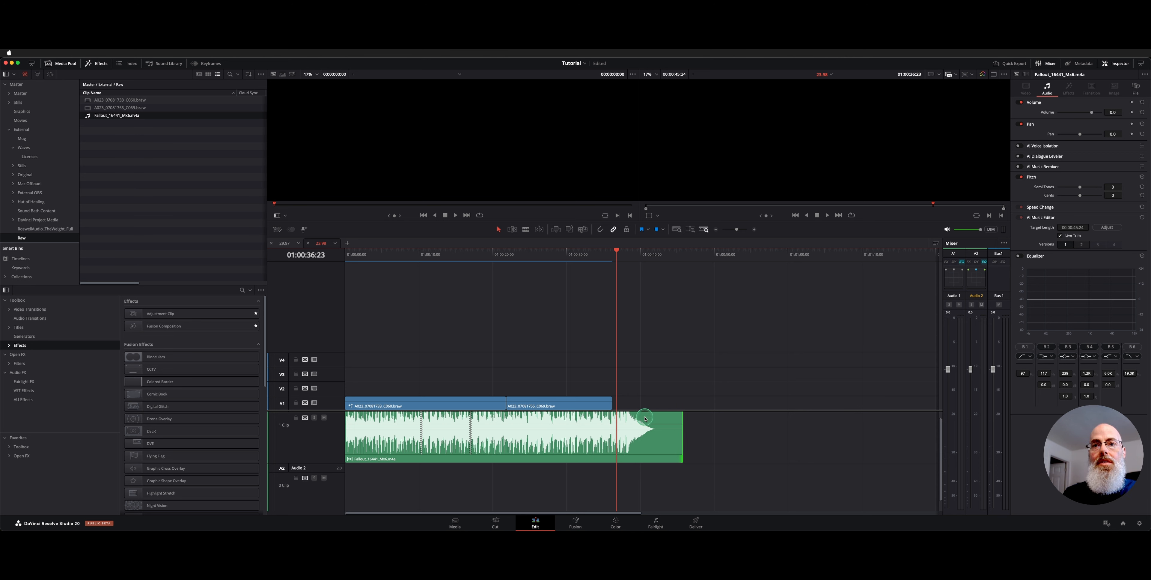
left_click(563, 449)
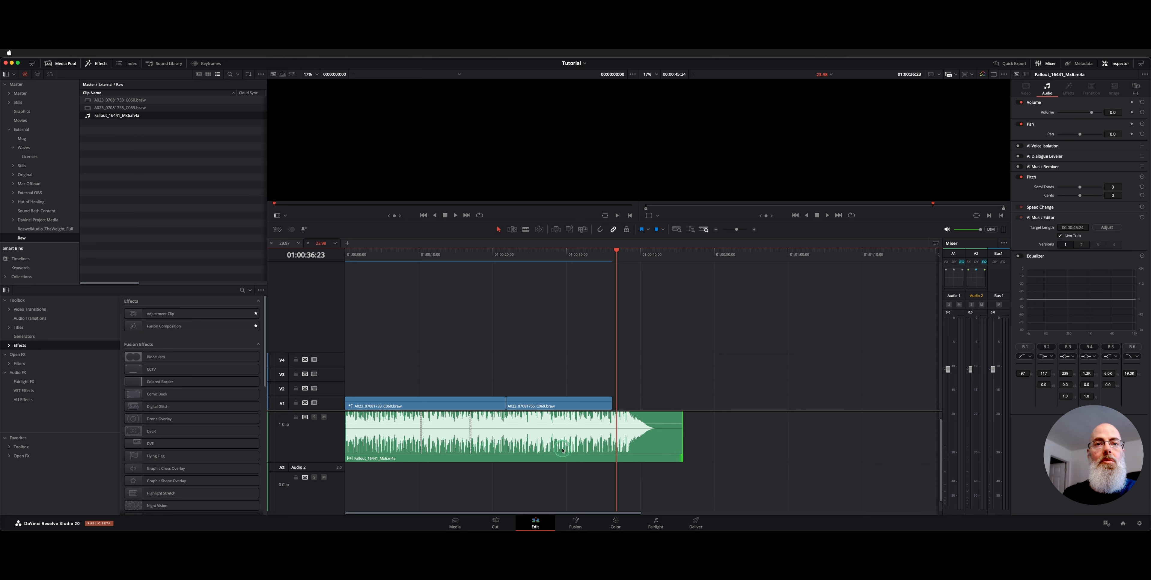
left_click(587, 342)
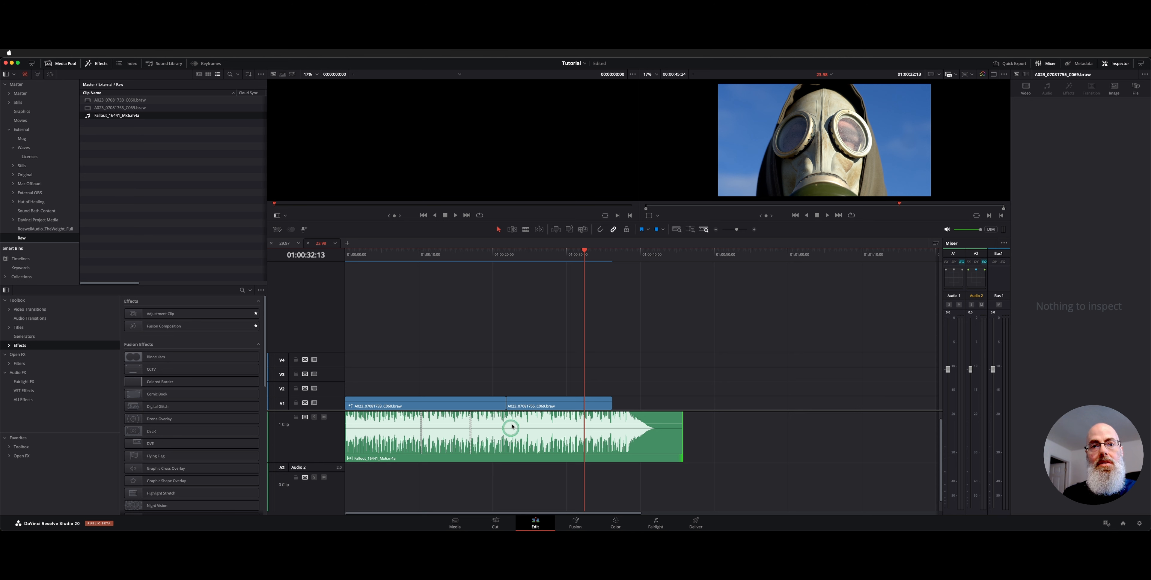
Step: Play the extended music's ending from about 01:00:34:07 past the end of the video clips
left_click(593, 261)
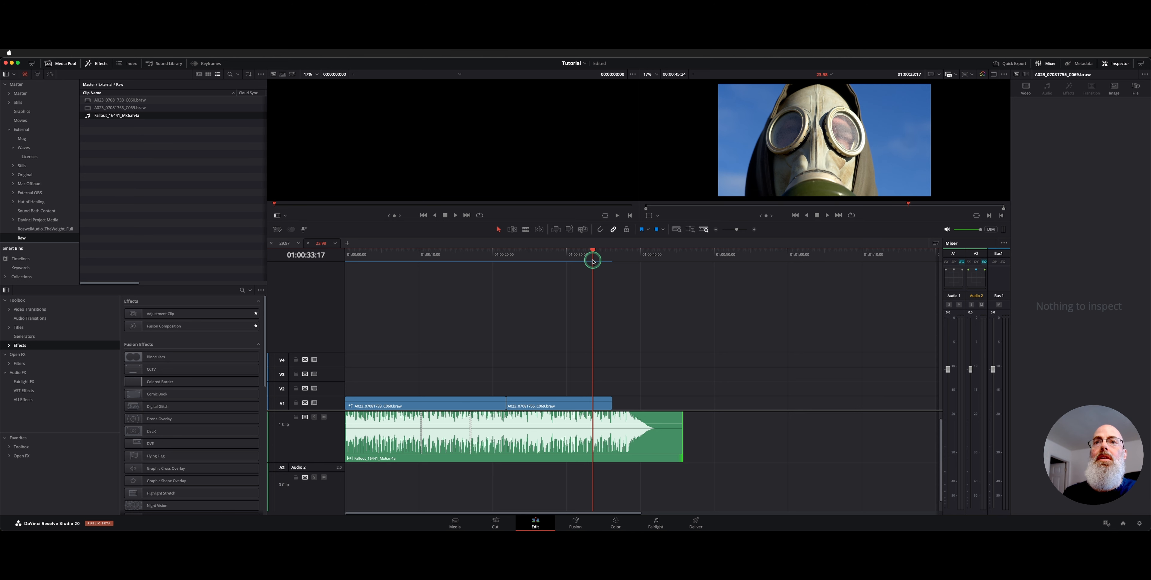
left_click_drag(594, 262, 599, 259)
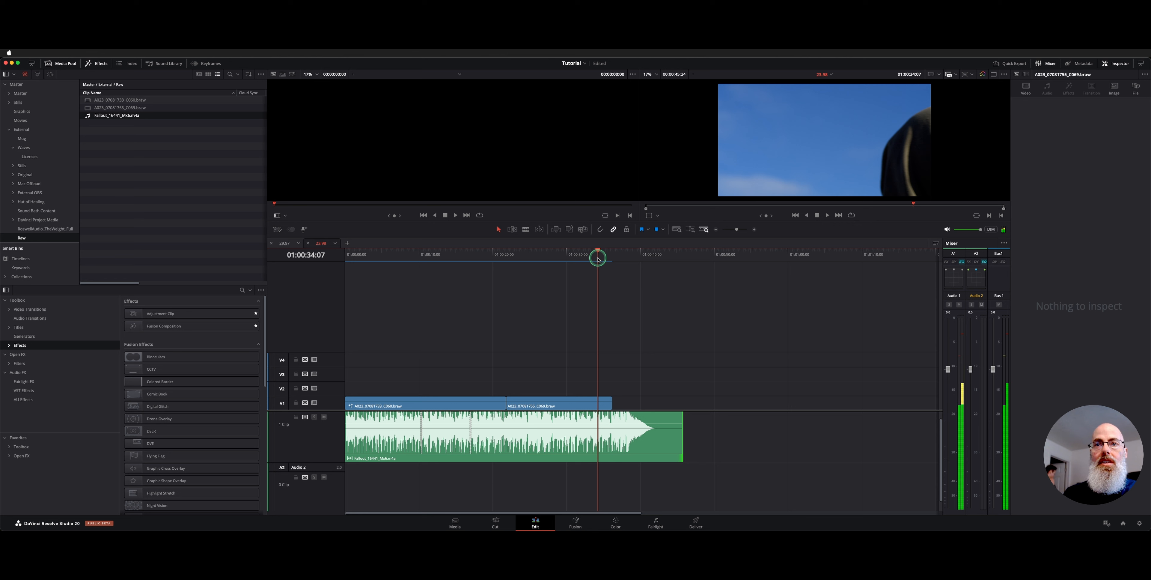
key("space")
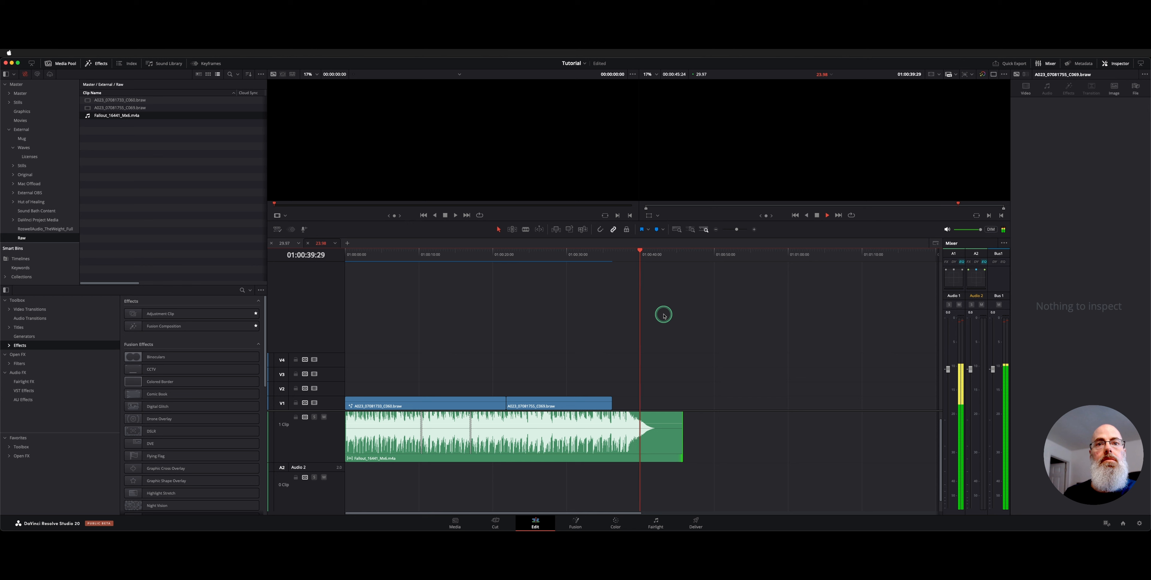
key("space")
Step: Switch the music clip to AI Music Editor version 2 for comparison and return it to version 1
left_click(628, 442)
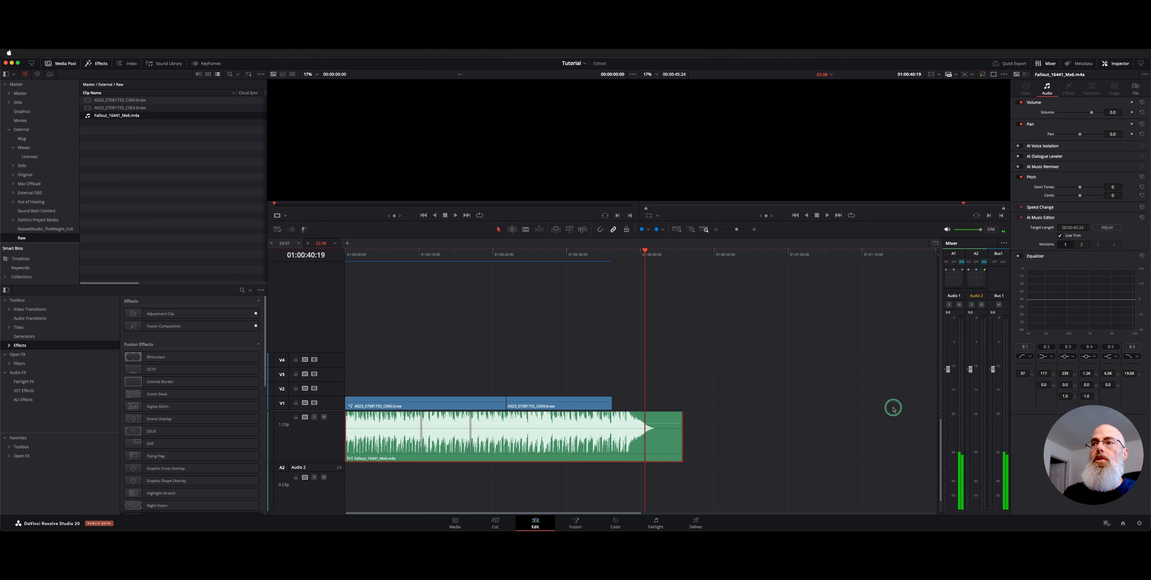
left_click(1081, 245)
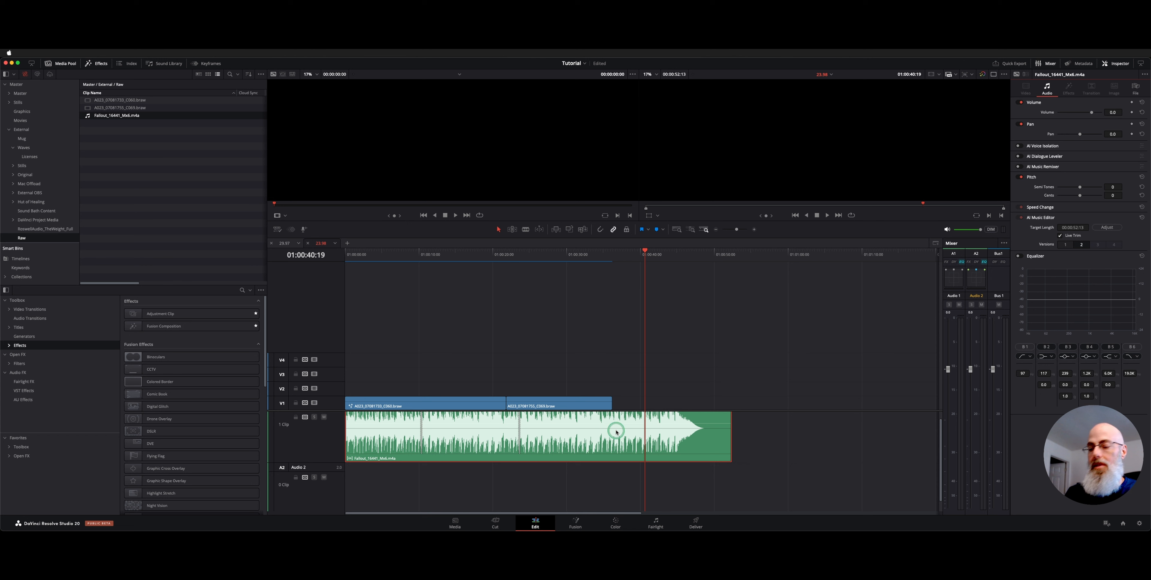
scroll(616, 431, "right", 5)
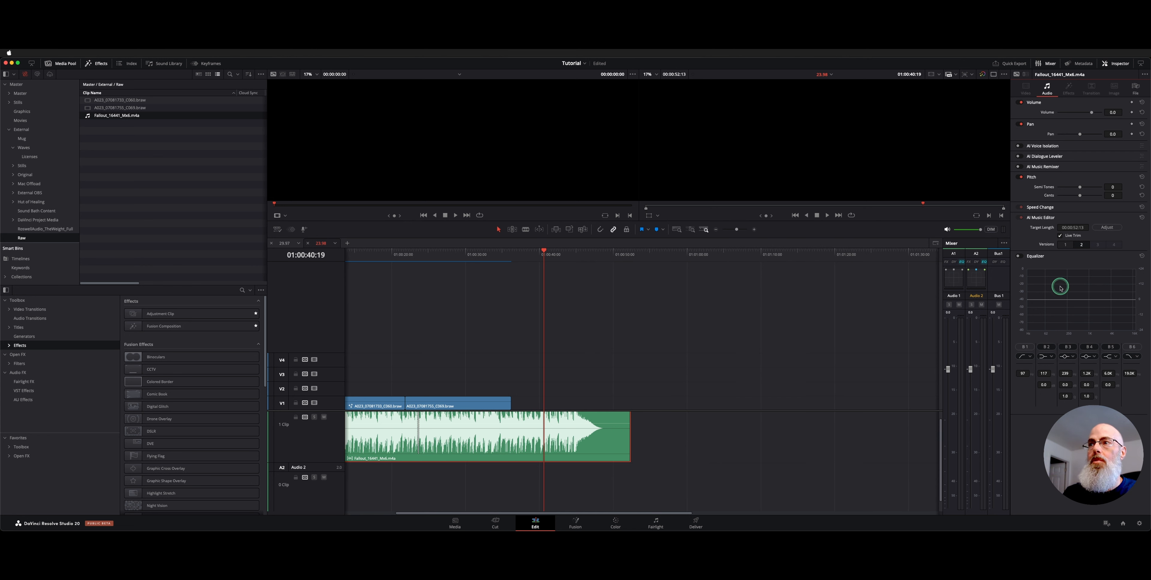
scroll(789, 321, "left", 5)
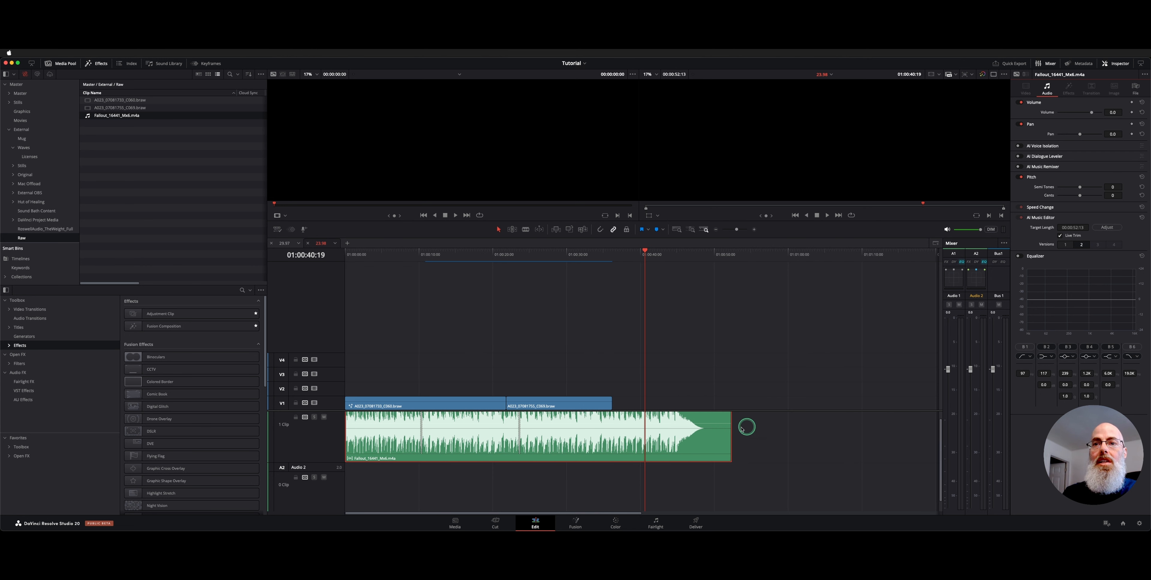
left_click(1067, 245)
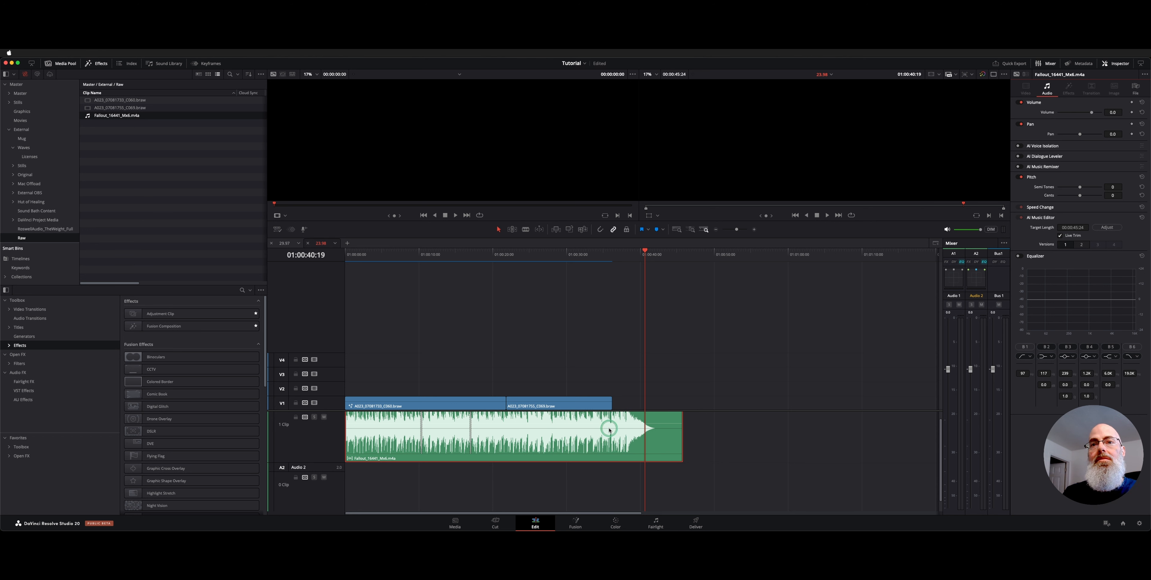
Step: Shorten the music clip to 00:00:39:05 by trimming its end with Live Trim
left_click(678, 429)
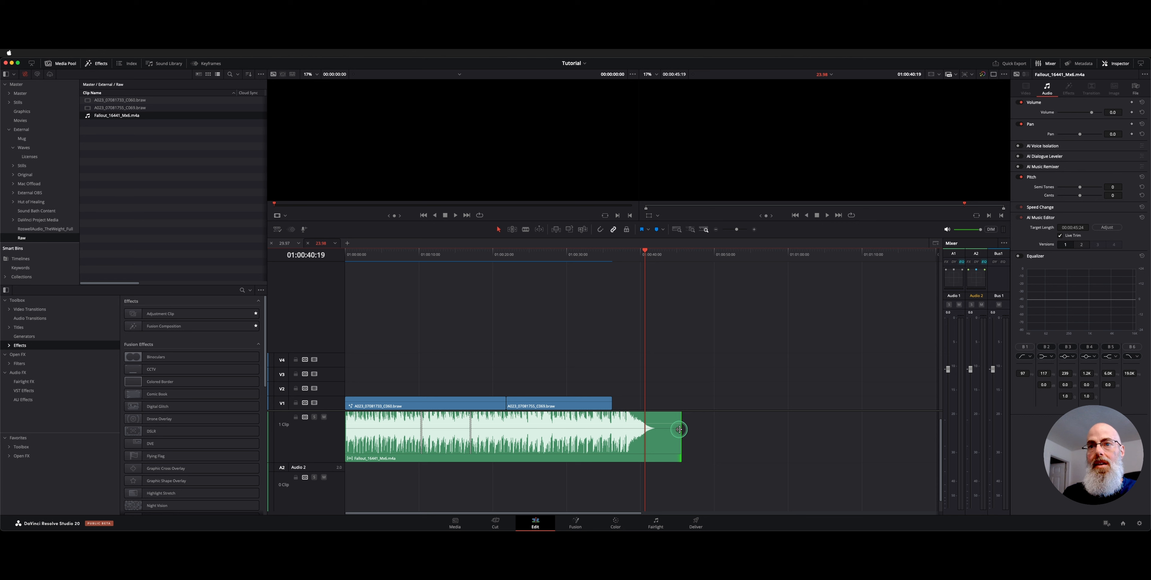
mouse_move(679, 429)
left_mouse_down()
mouse_move(689, 455)
mouse_move(705, 446)
mouse_move(667, 437)
left_mouse_up()
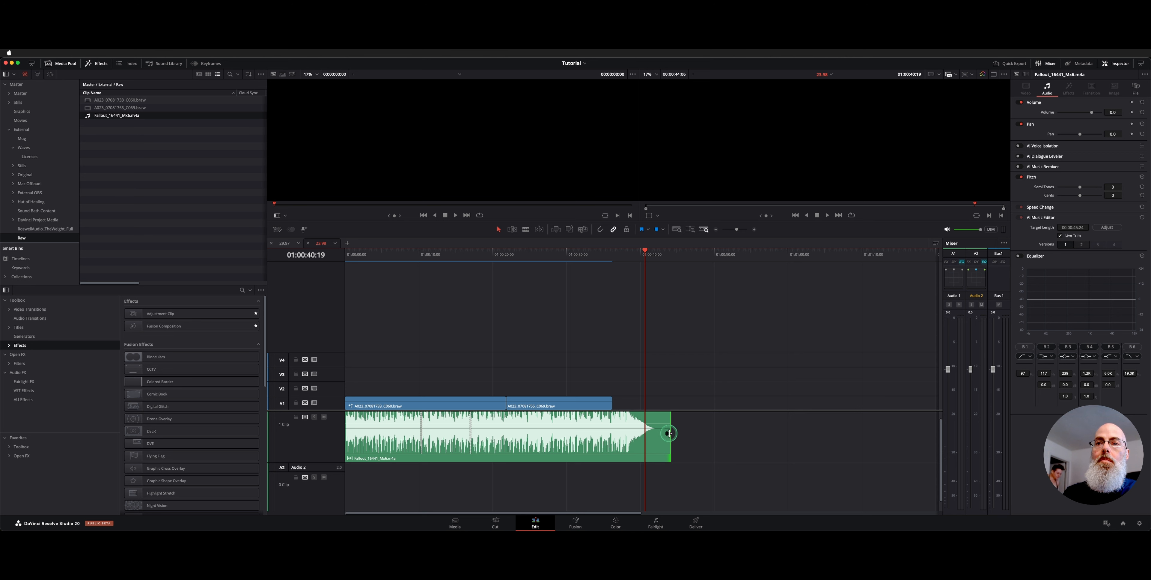
left_click_drag(669, 433, 668, 432)
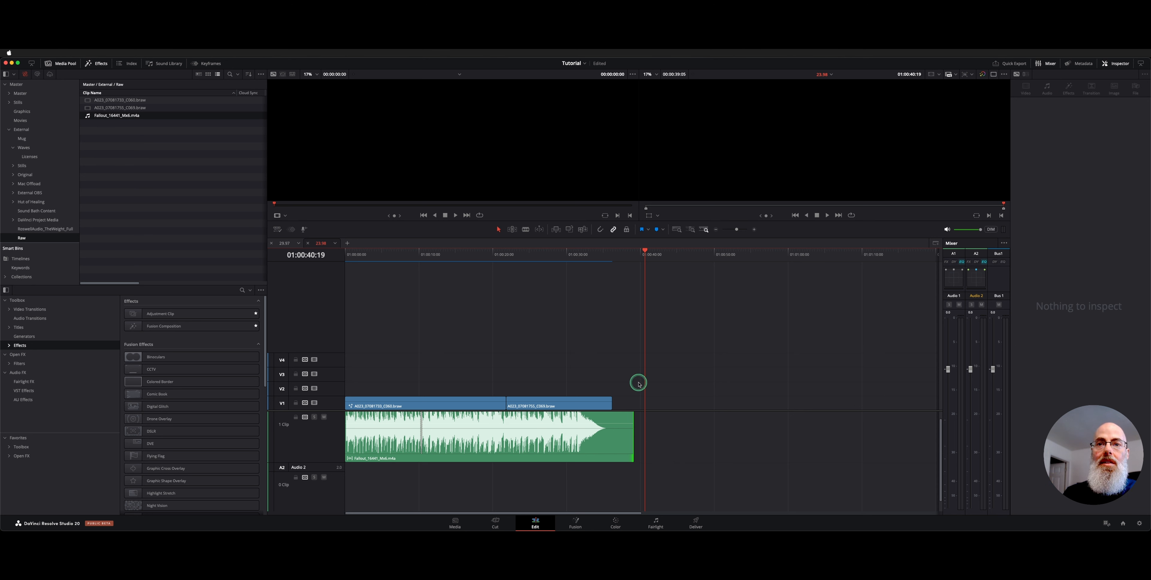
Step: Play the shortened music's ending from about 01:00:31:06
left_click(570, 258)
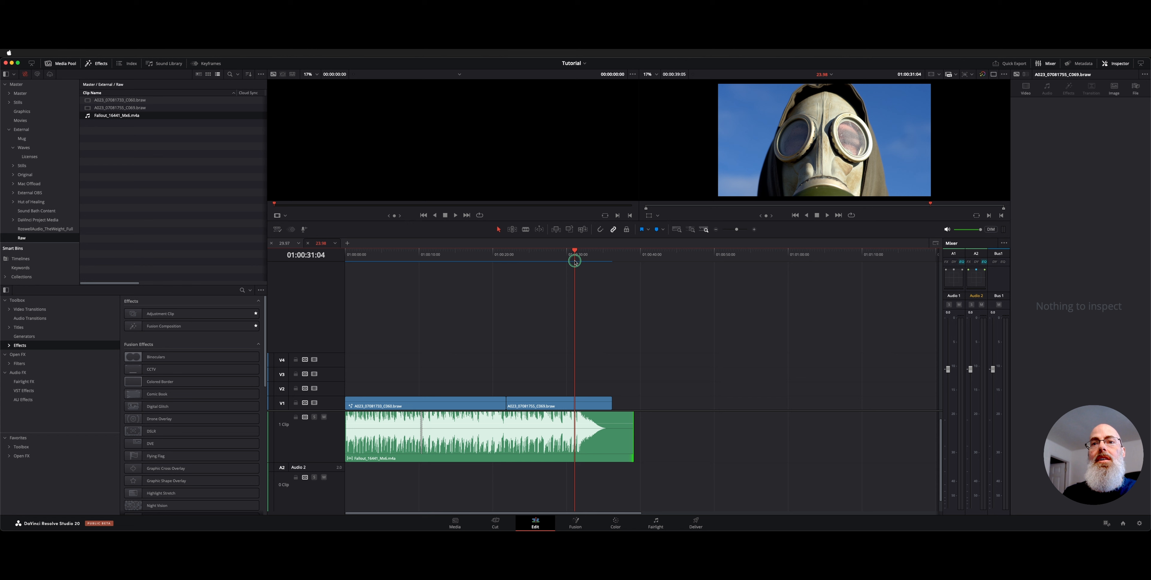
left_click(592, 259)
left_click(575, 258)
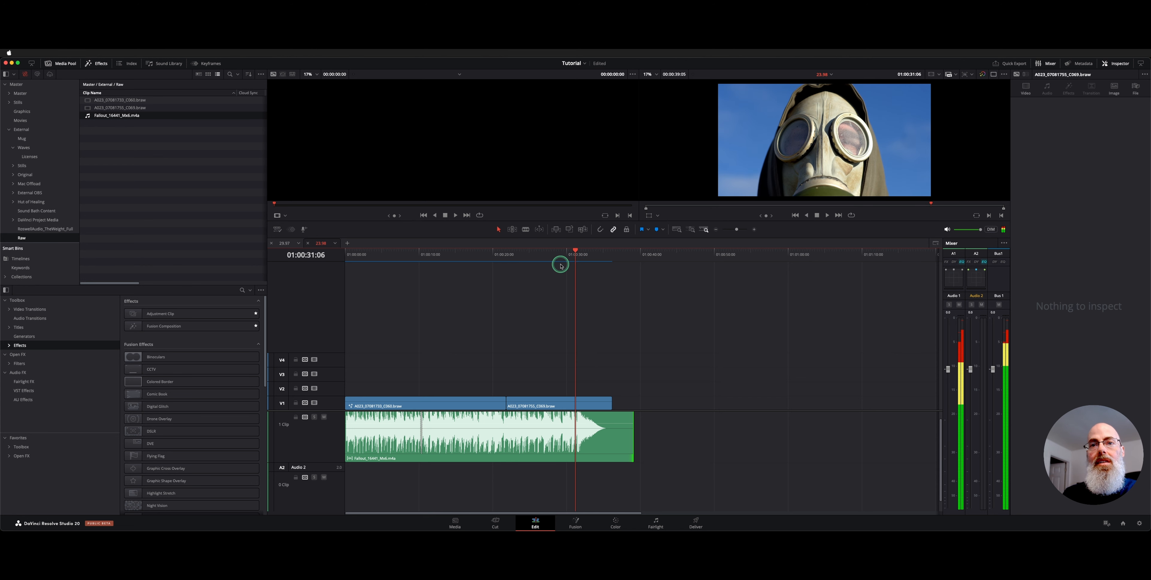
key("space")
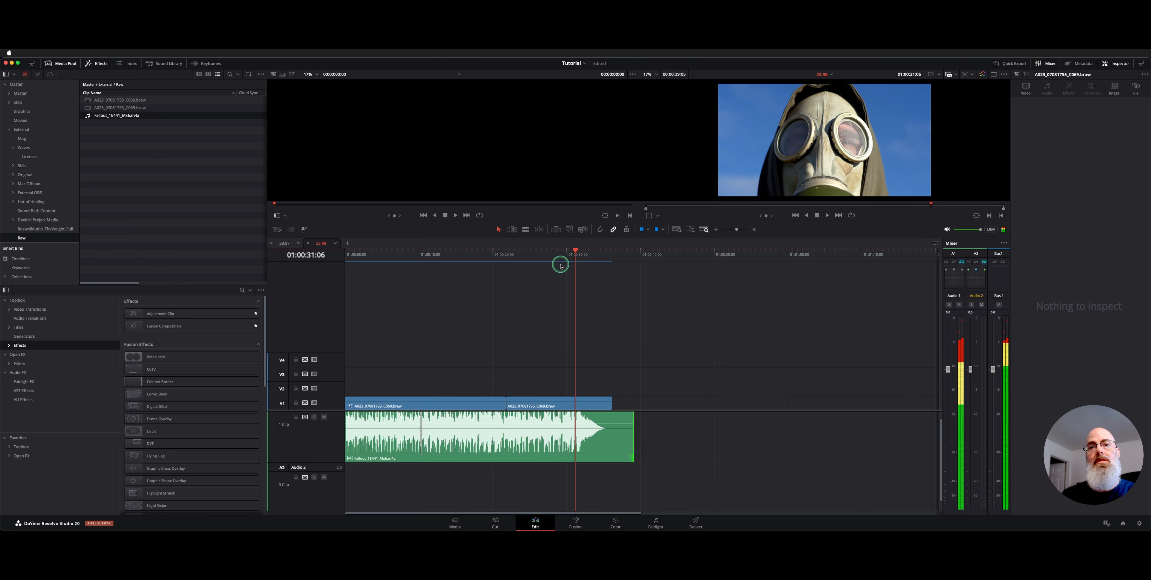